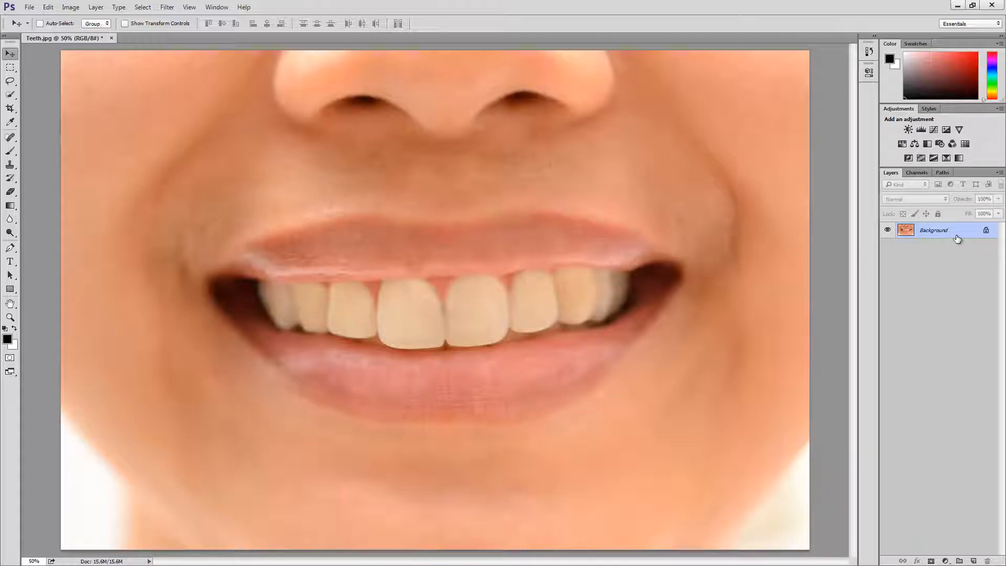
Step: Duplicate the Background layer and sharpen the copy with Unsharp Mask, using an amount of 151% and a radius of about 15 pixels
key(ctrl+j)
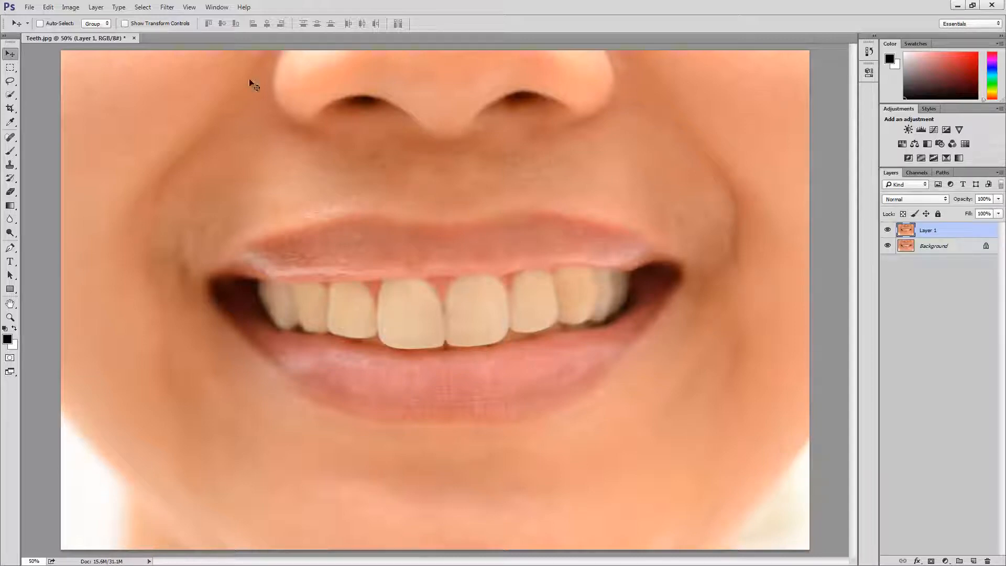
click(167, 7)
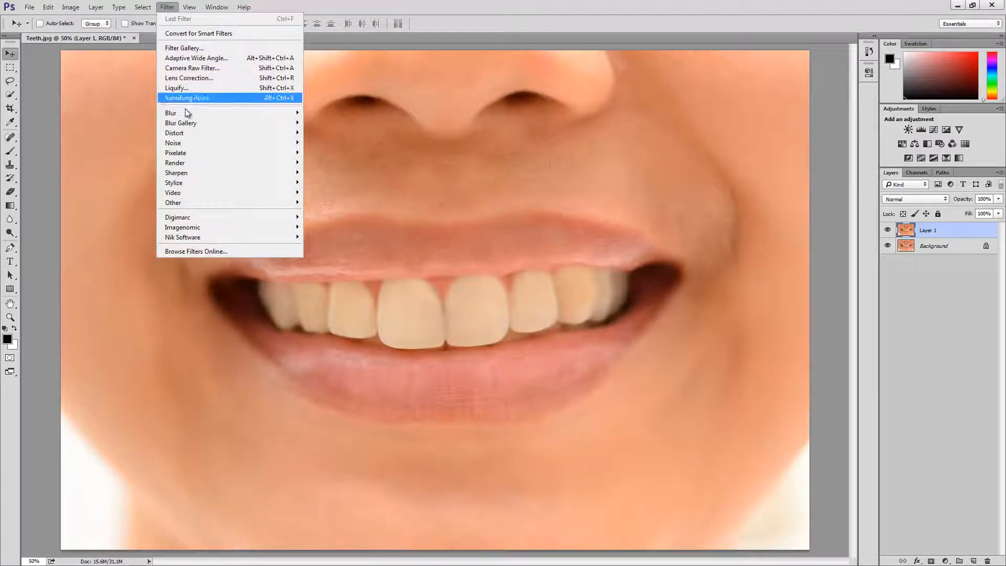
mouse_move(236, 171)
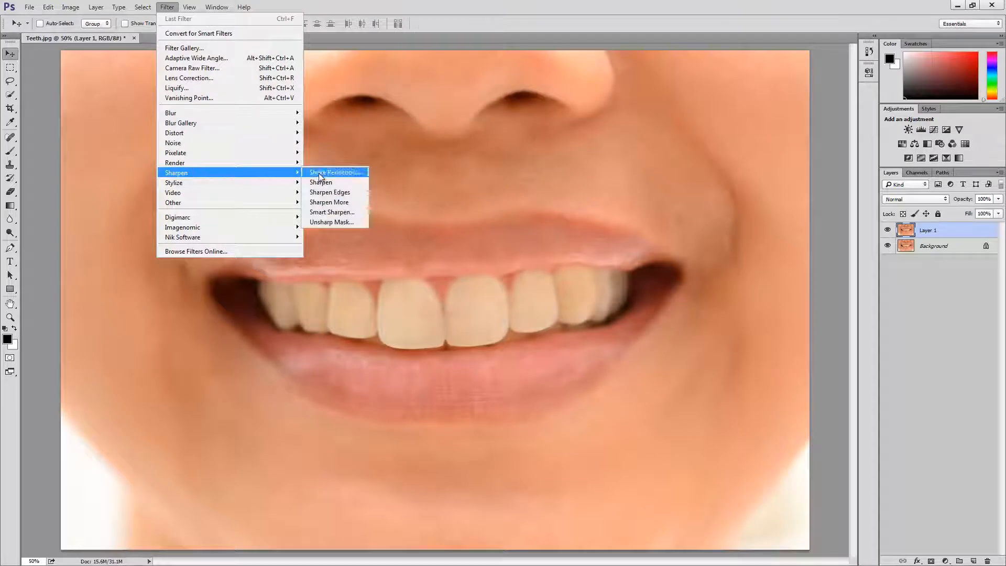
click(338, 221)
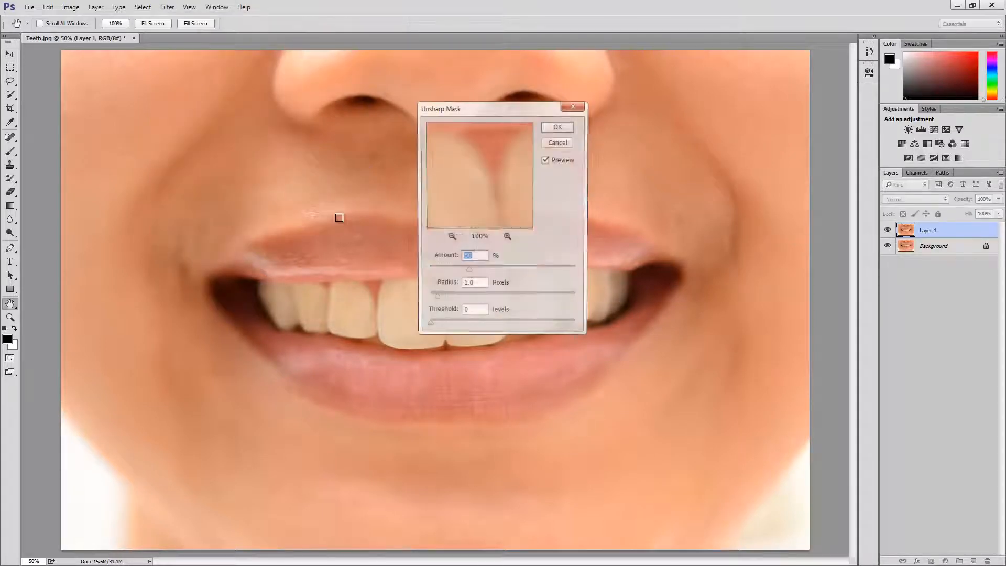
drag(484, 114, 715, 215)
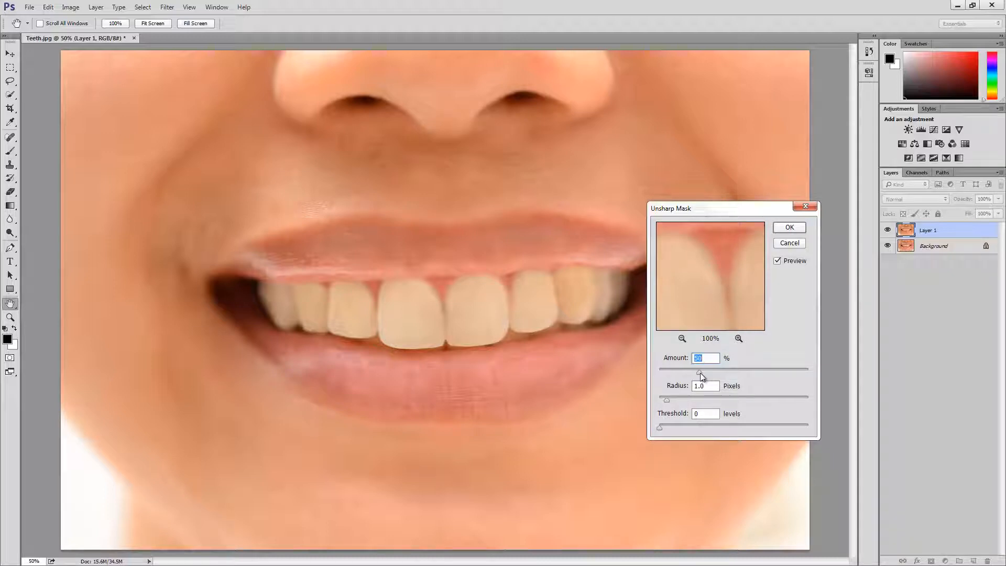
drag(699, 373, 760, 373)
drag(668, 400, 721, 402)
key(Tab)
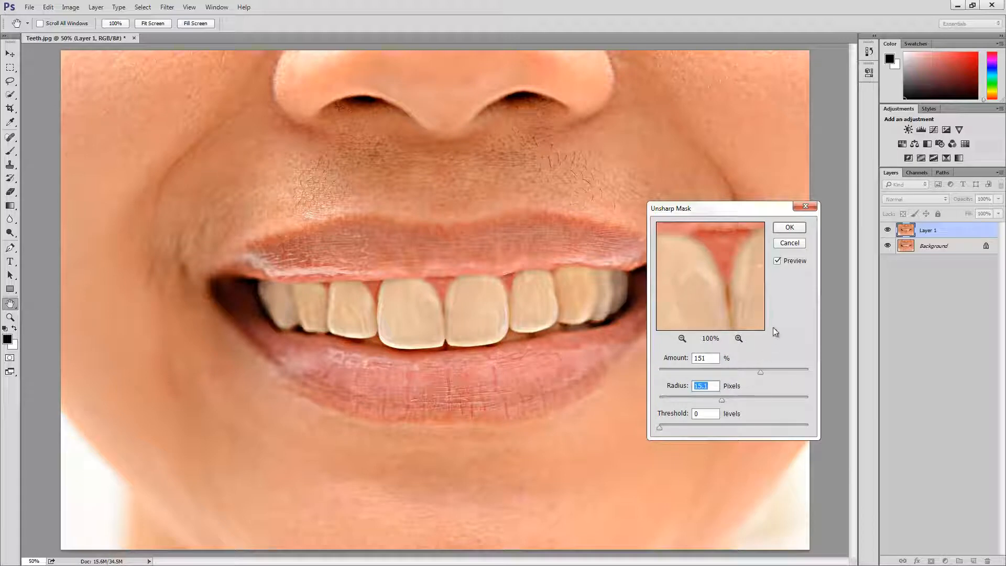
click(788, 227)
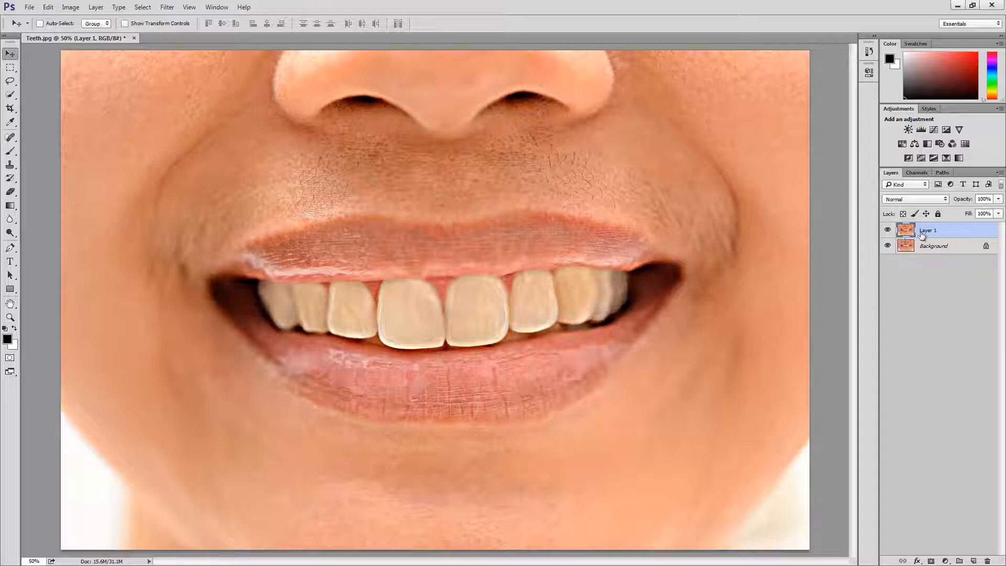
Step: Rename the sharpened layer as Detail
double_click(923, 230)
text(Tetail)
key(Return)
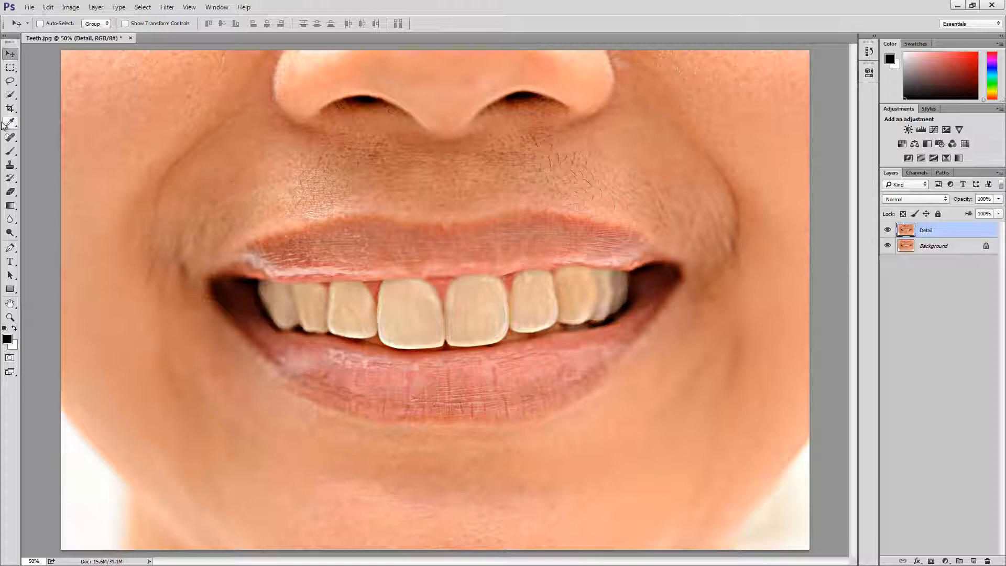
Step: Select all the teeth with the Quick Selection tool and subtract the gum areas between and above them from the selection
click(11, 96)
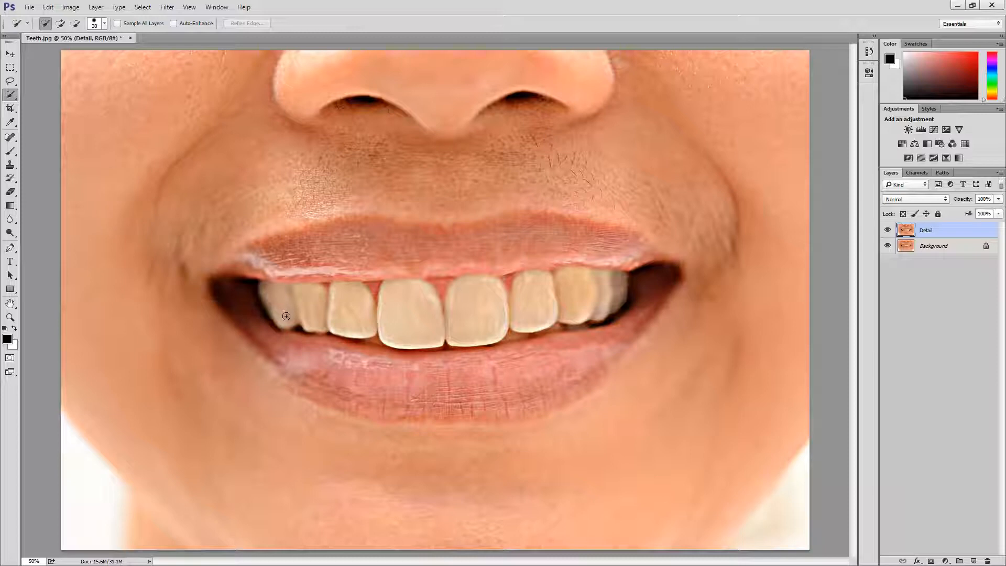
mouse_move(286, 316)
mouse_down()
mouse_move(293, 304)
mouse_move(461, 328)
mouse_move(574, 301)
mouse_up()
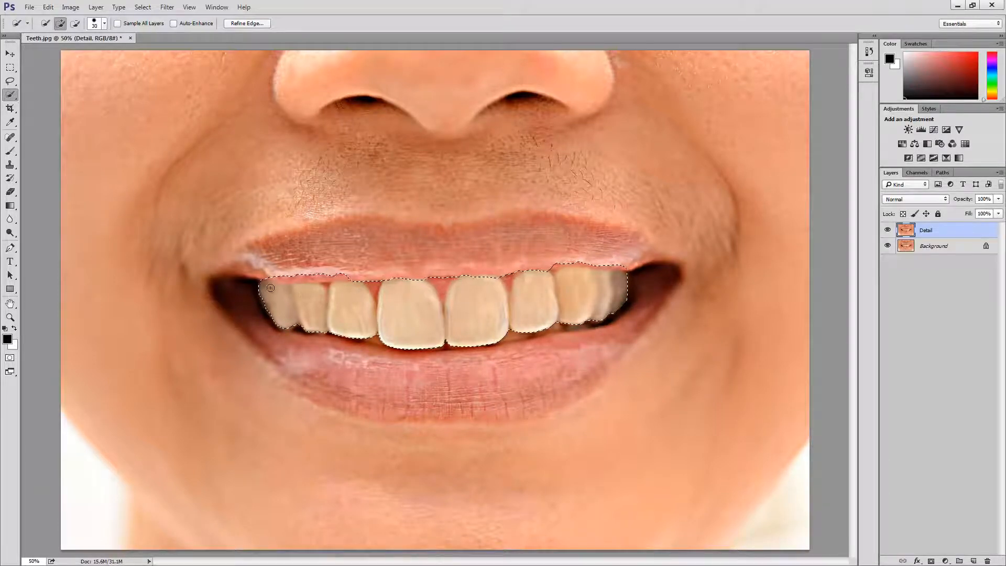
key(alt)
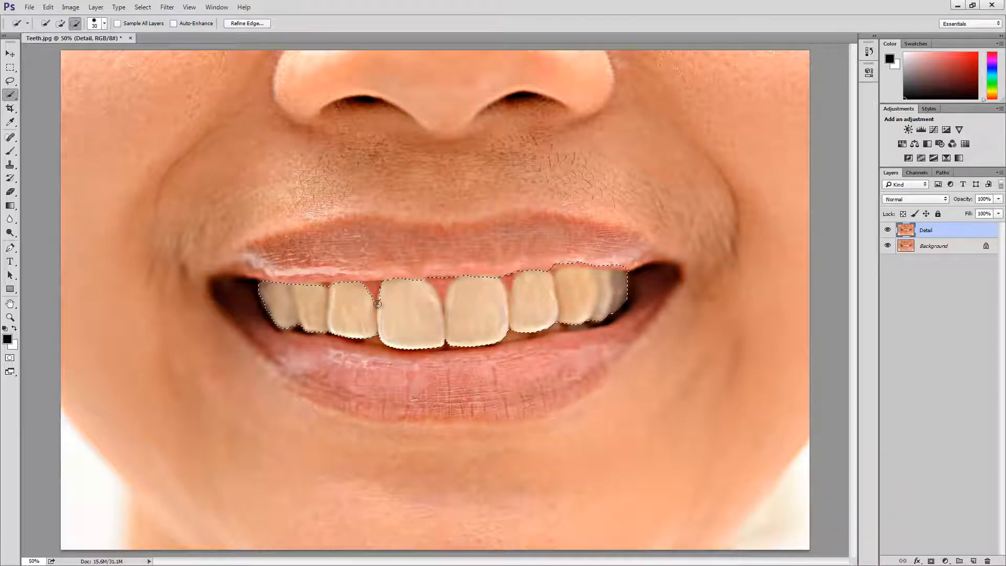
key(alt)
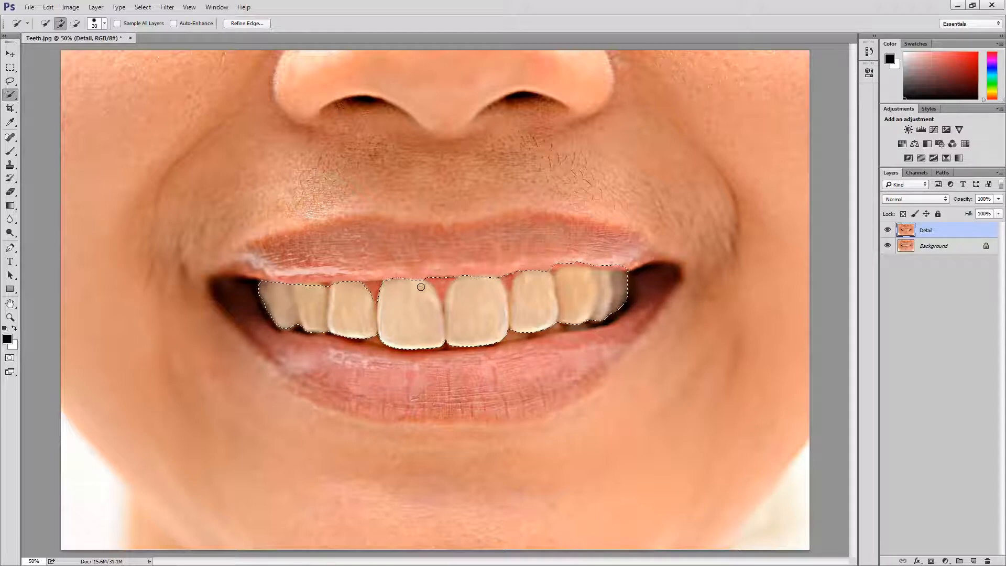
key(alt)
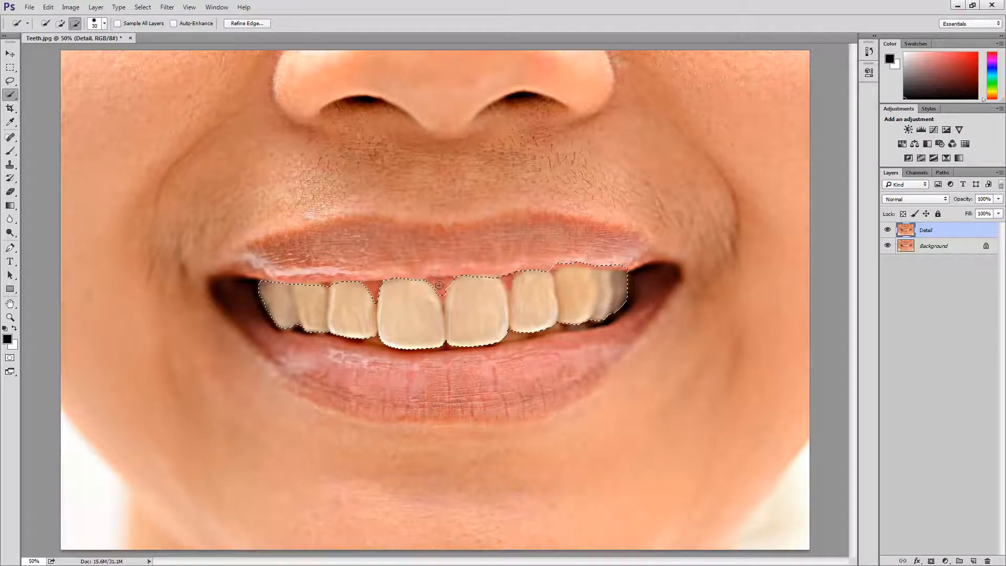
key(alt)
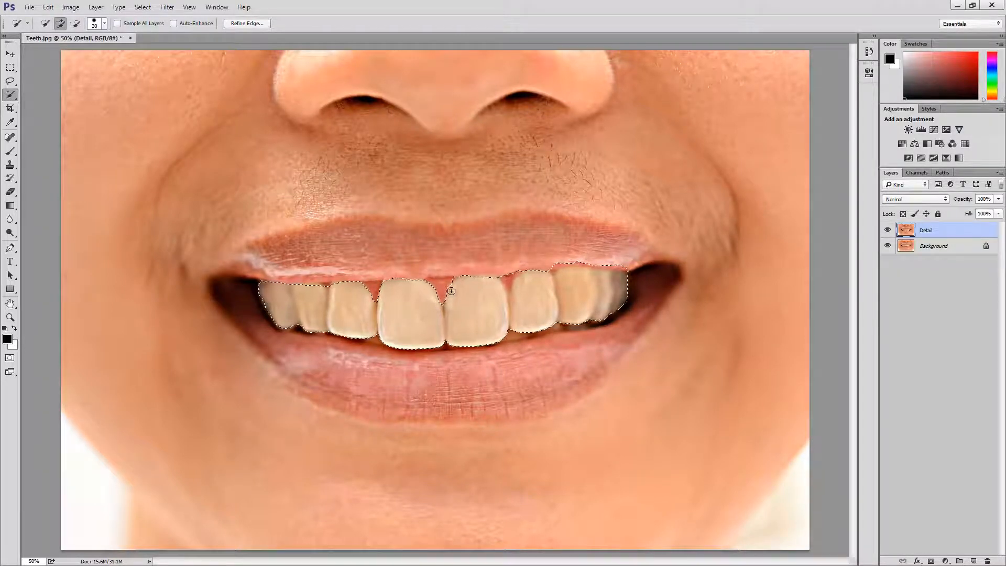
key(alt)
key(alt)
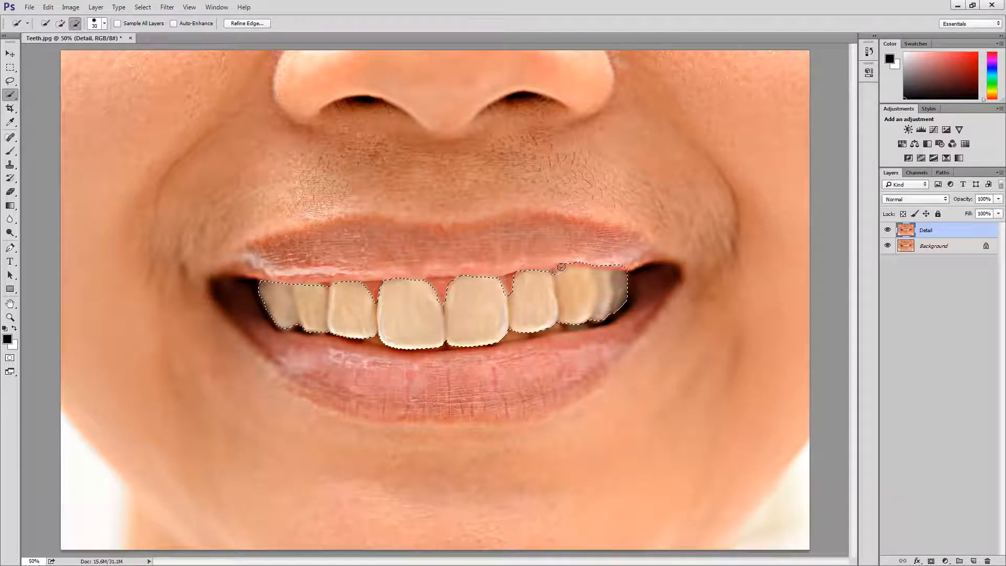
key(alt)
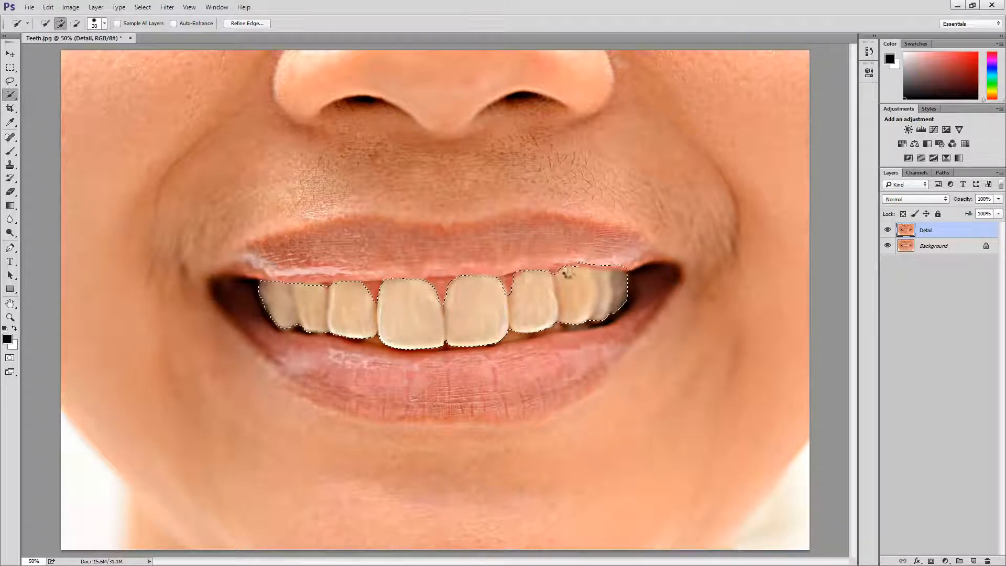
key(alt)
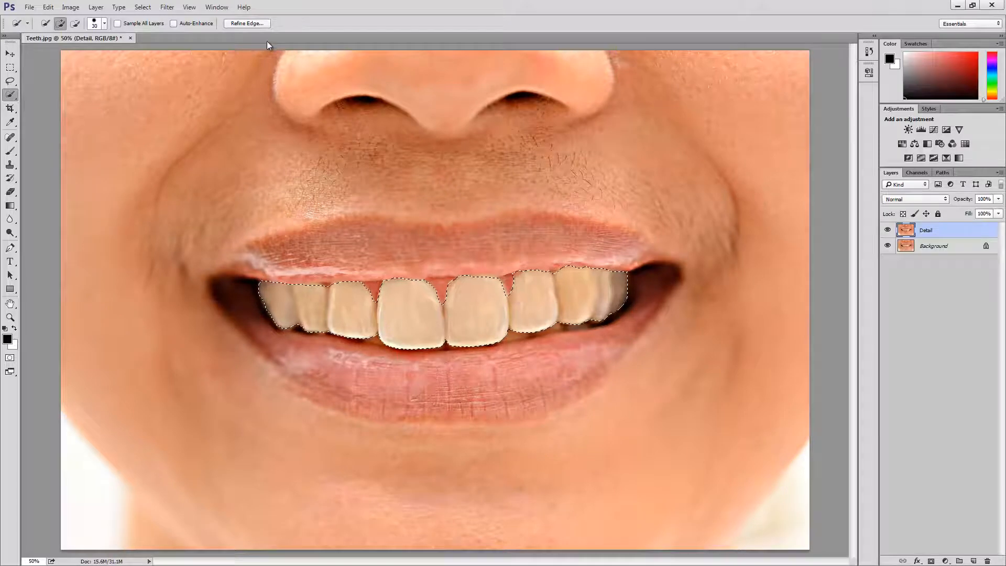
Step: Refine the edge of the teeth selection with Smooth 100, Feather 10 px and Contrast 25%
click(257, 24)
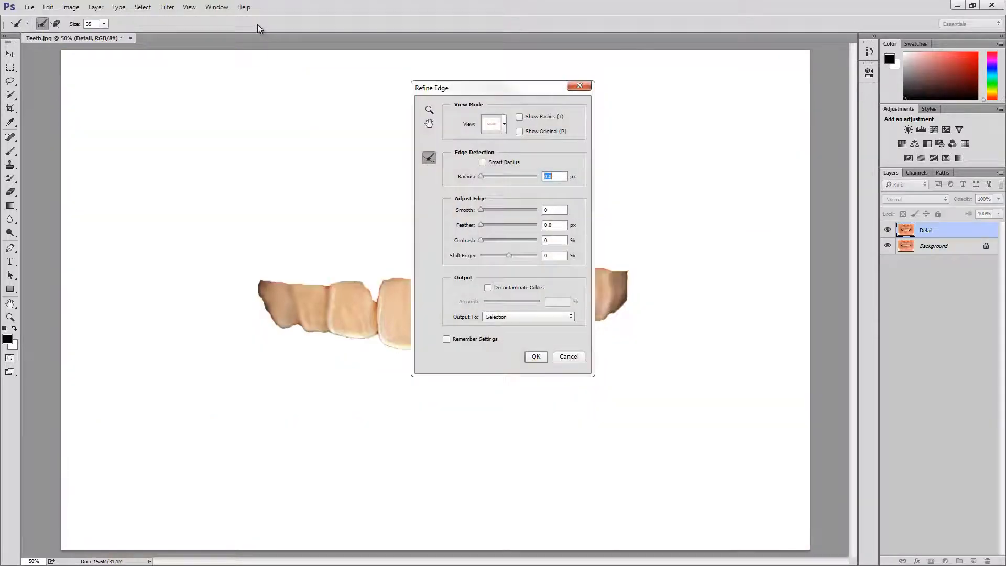
drag(464, 98, 114, 119)
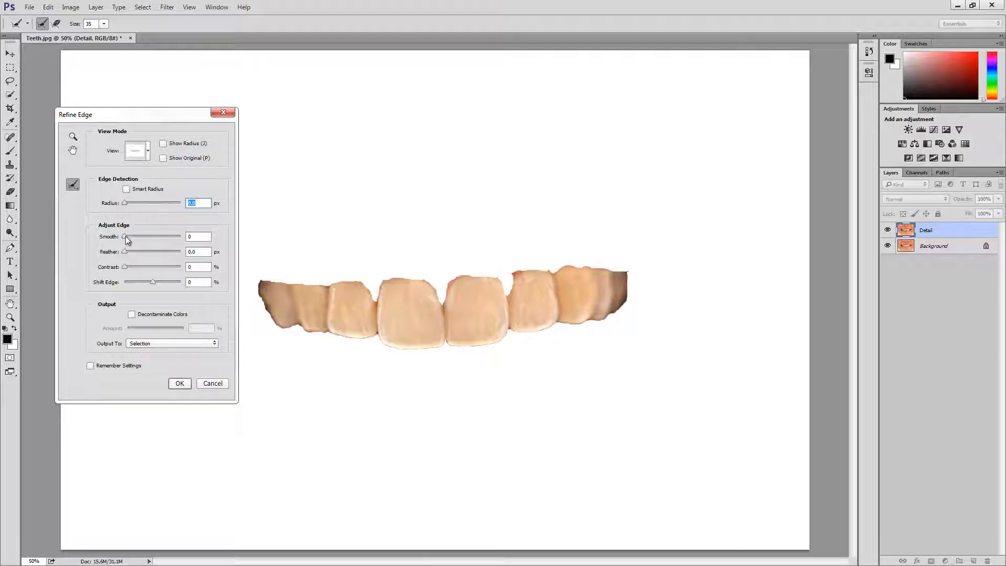
drag(125, 237, 190, 247)
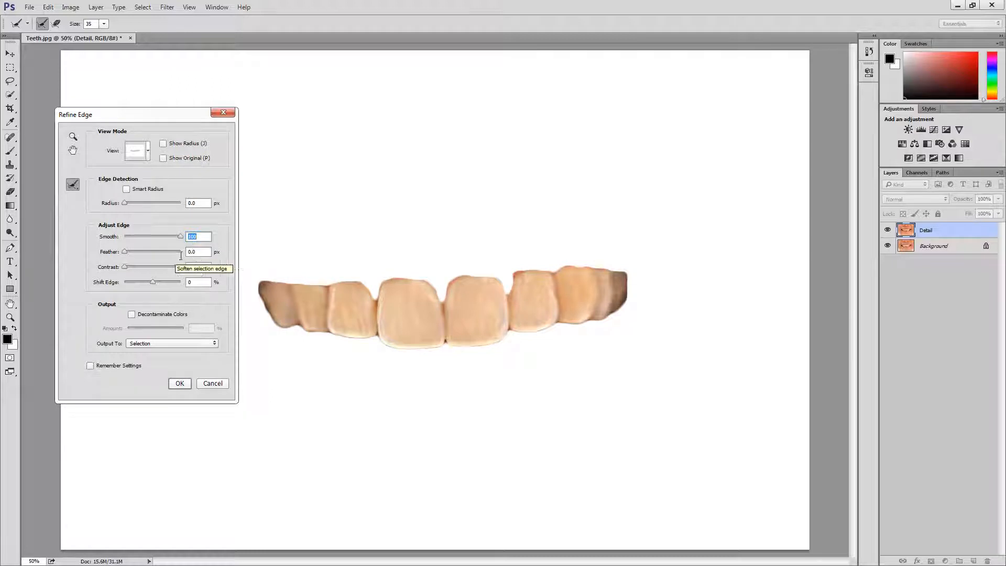
click(188, 252)
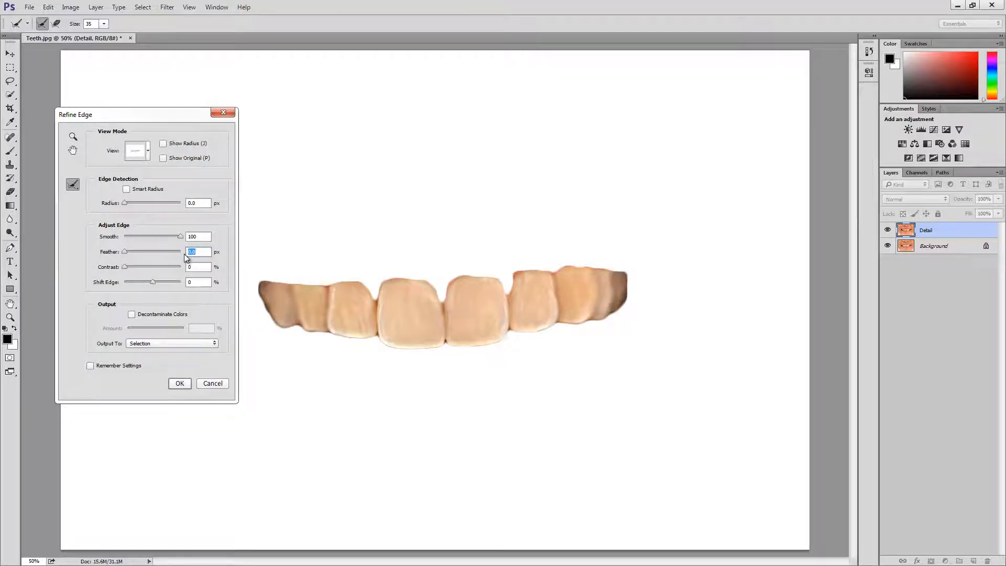
text(10)
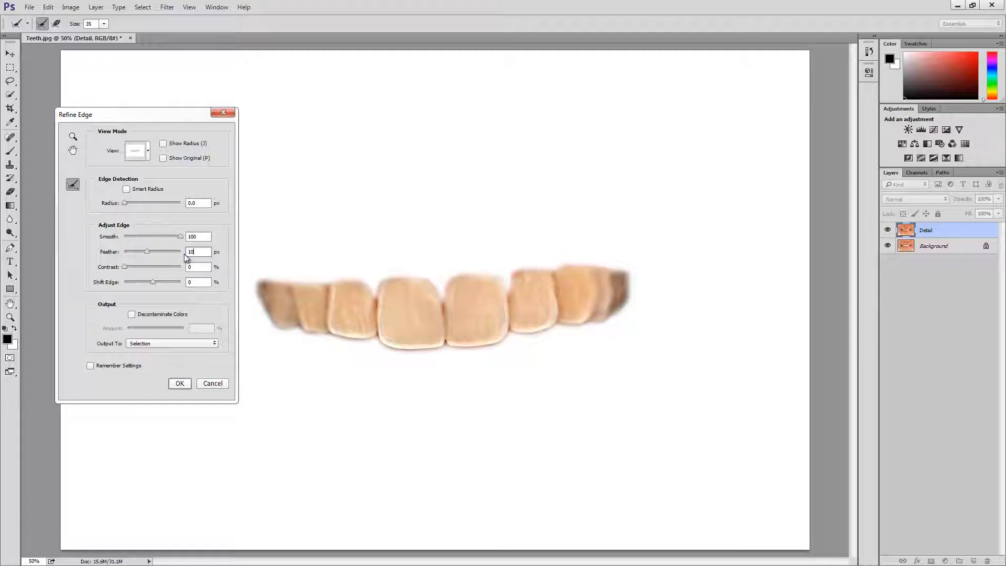
click(189, 266)
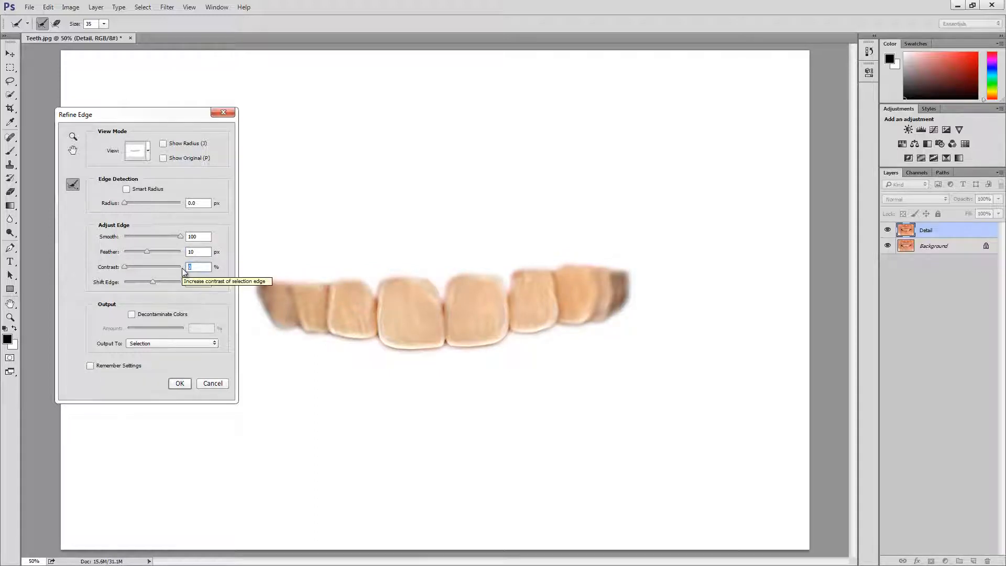
text(25)
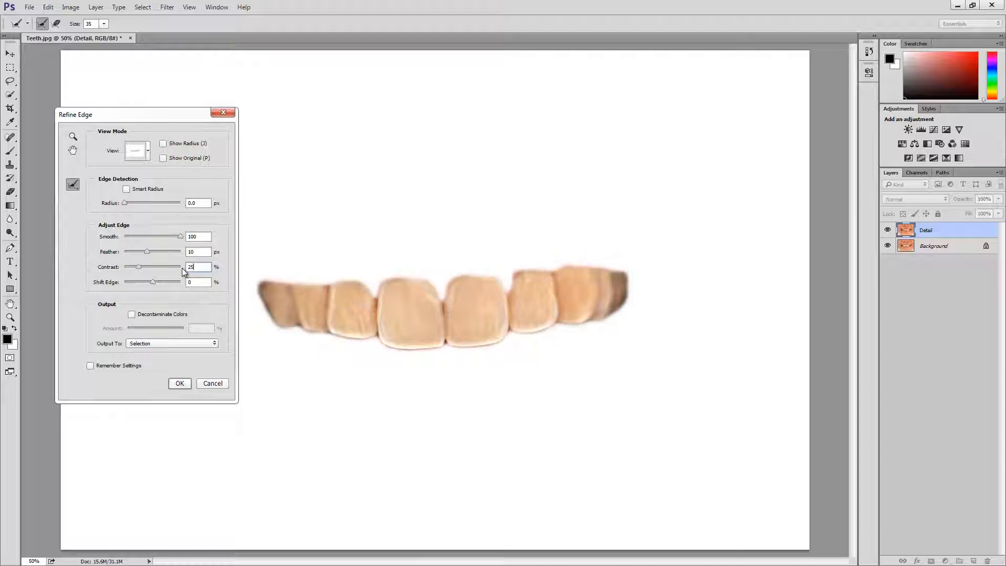
click(195, 282)
click(179, 383)
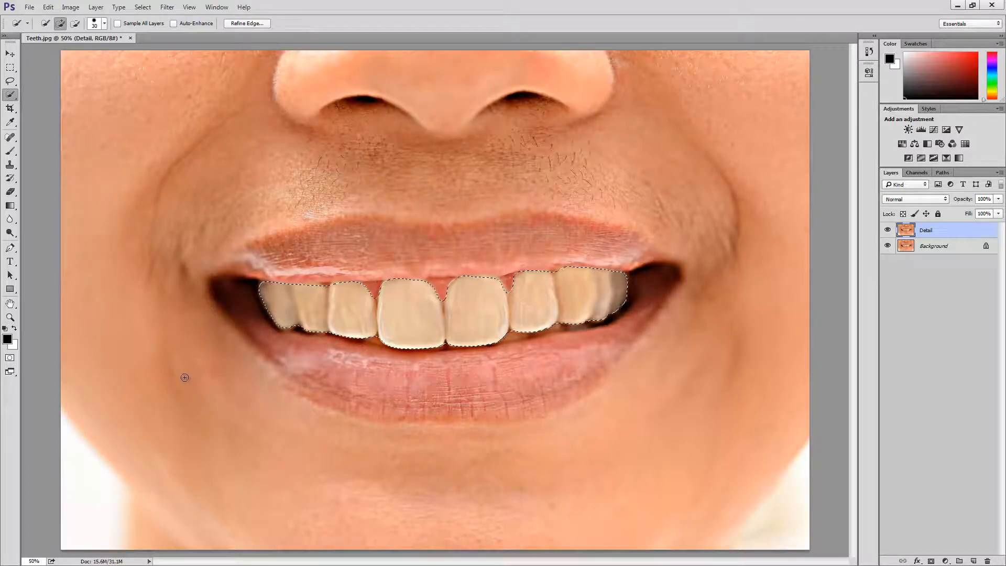
Step: Add a layer mask from the teeth selection to the Detail layer, reduce its opacity to 30%, and compare it hidden and shown
click(932, 560)
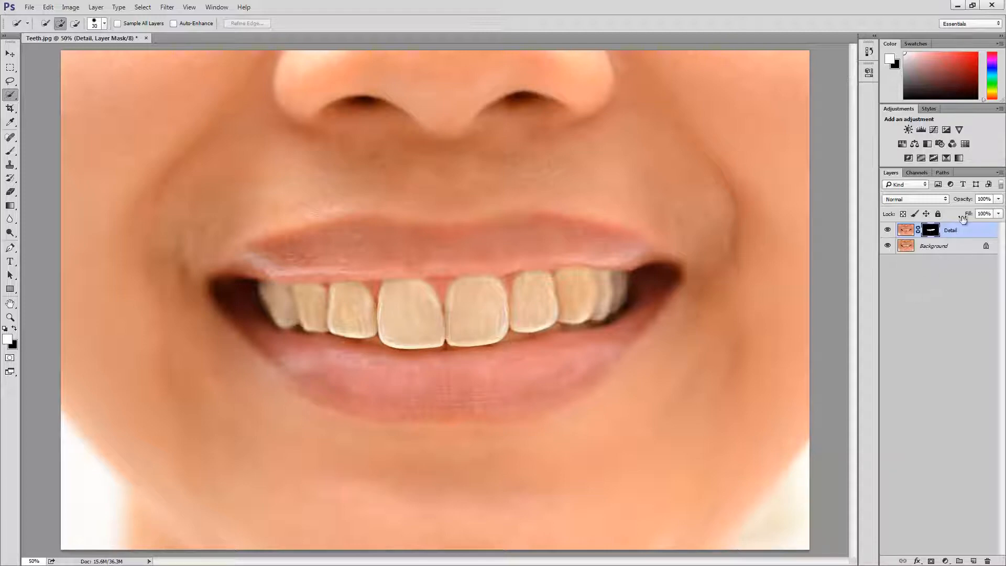
click(964, 199)
text(30)
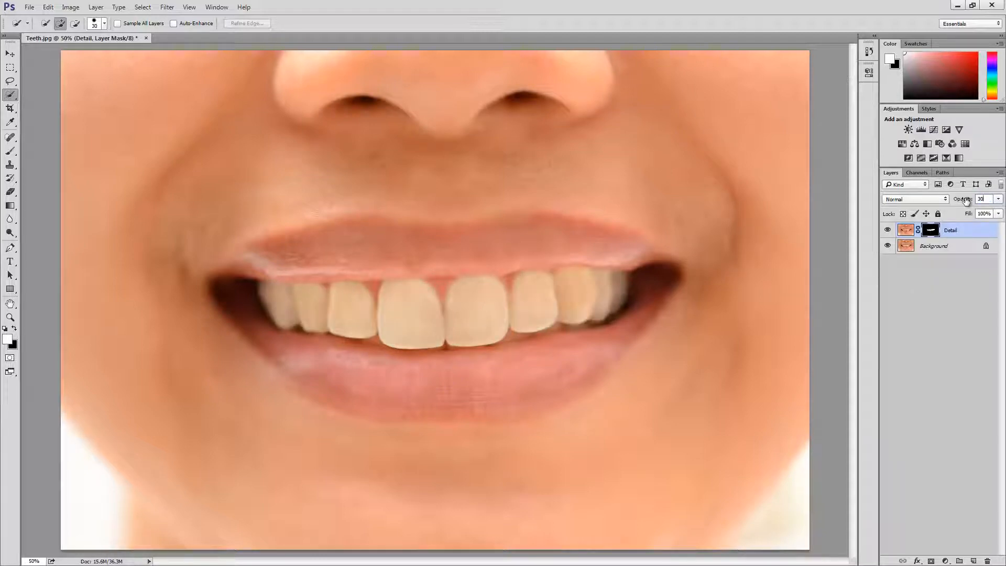
click(935, 290)
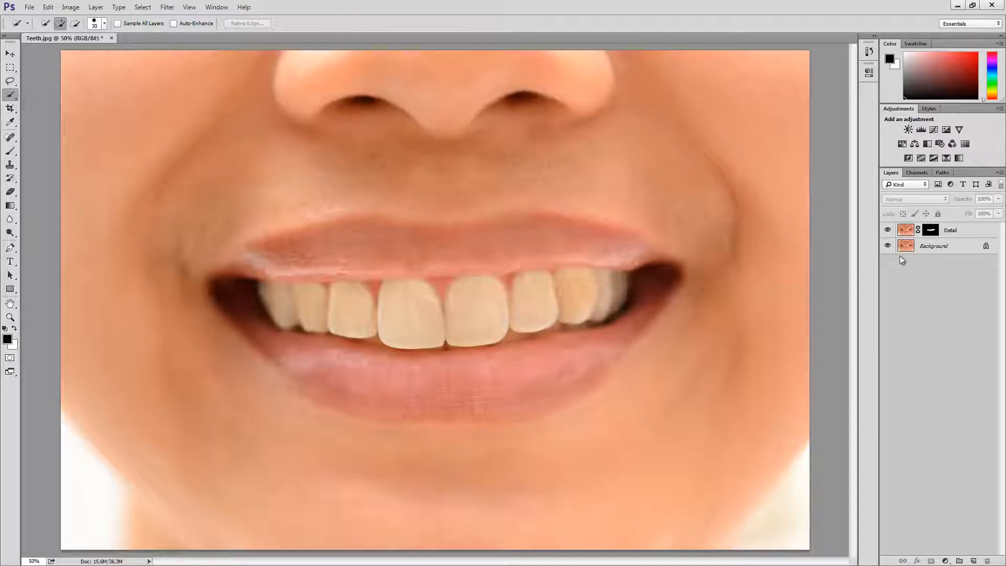
click(887, 230)
click(888, 231)
Step: Add a Hue/Saturation adjustment layer above Detail and replace its mask with a copy of the Detail layer's teeth mask
click(959, 234)
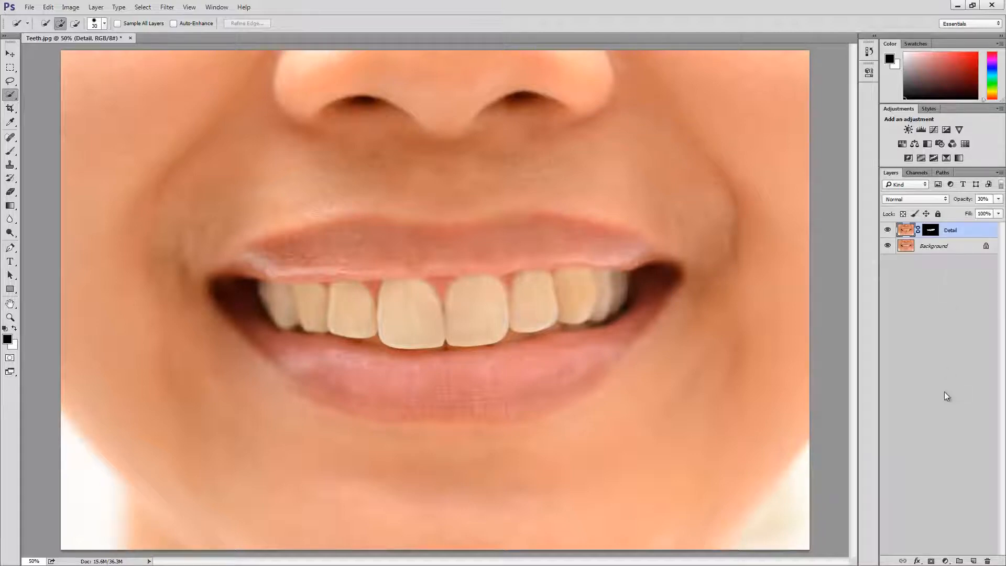
click(945, 561)
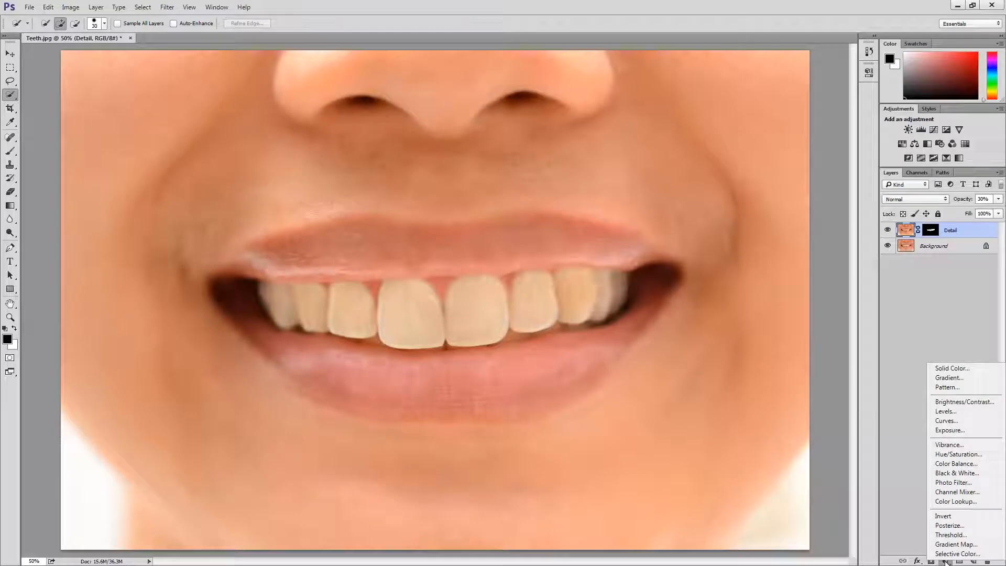
click(969, 456)
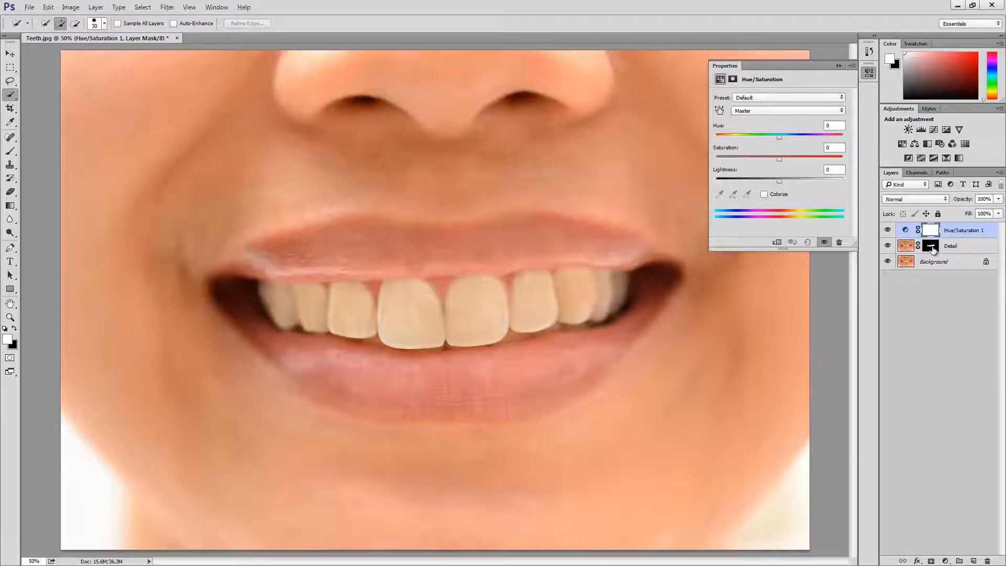
drag(932, 250, 932, 231)
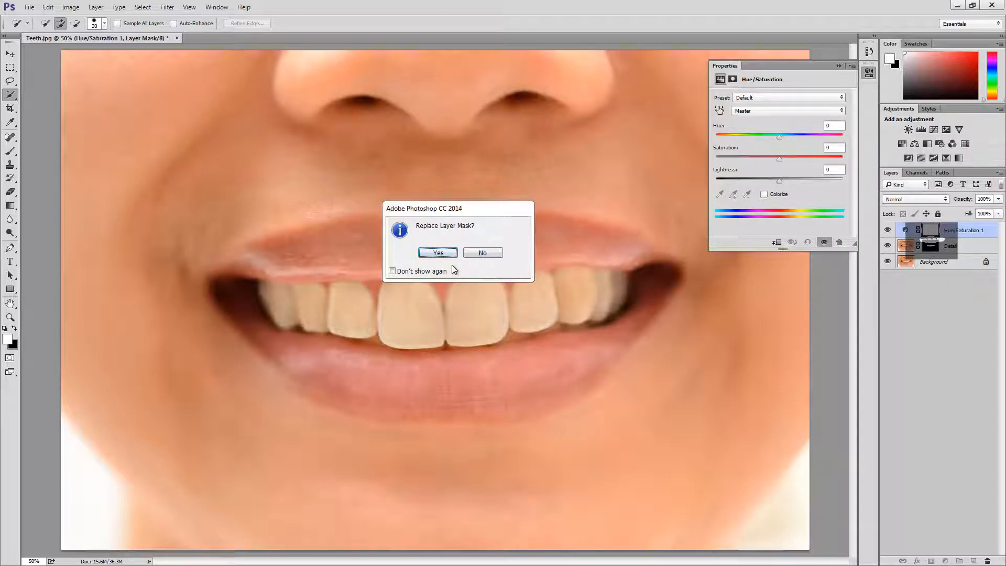
click(416, 271)
click(438, 253)
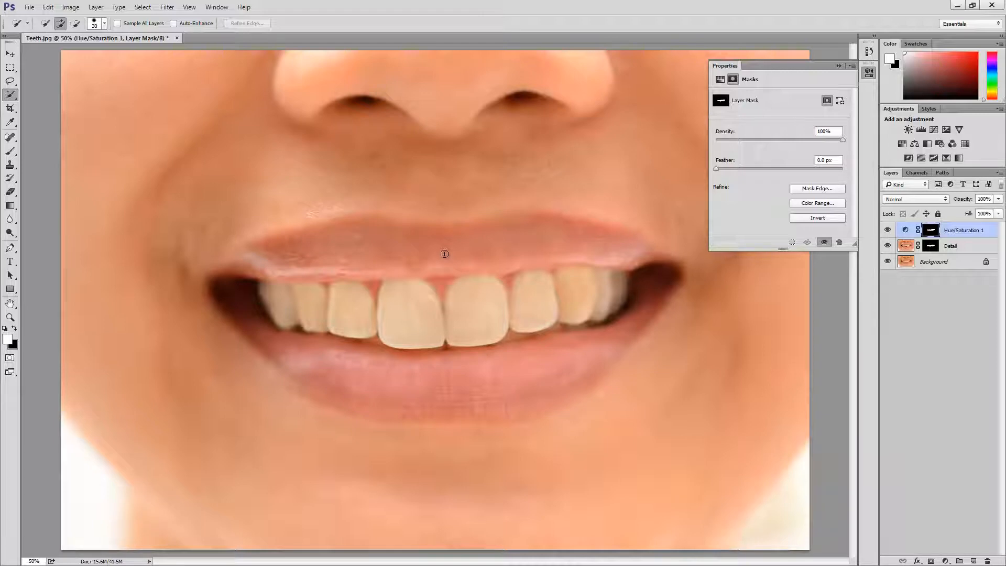
Step: Colorize the teeth in the Hue/Saturation adjustment with Hue 25, Saturation 30 and Lightness +30
click(905, 231)
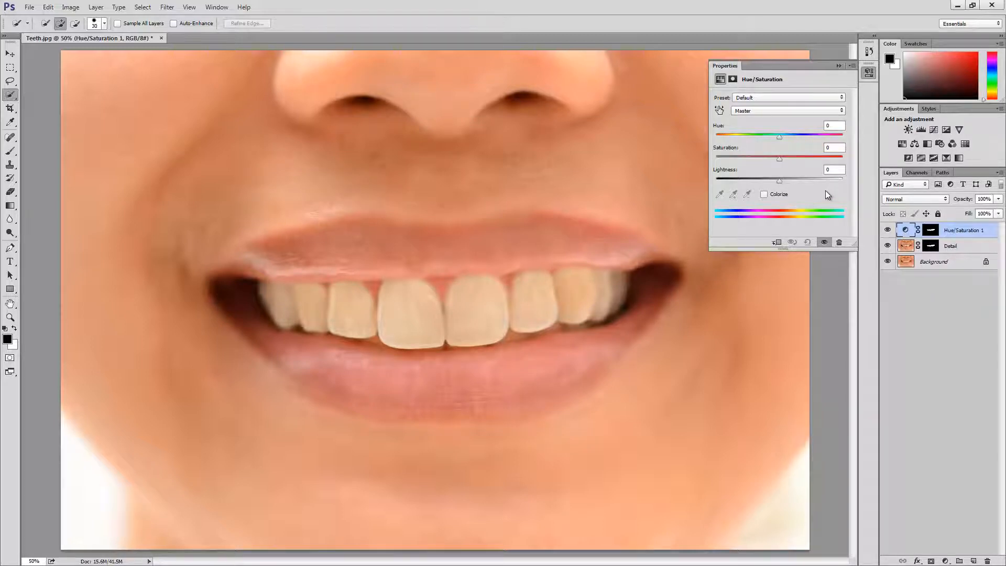
click(763, 194)
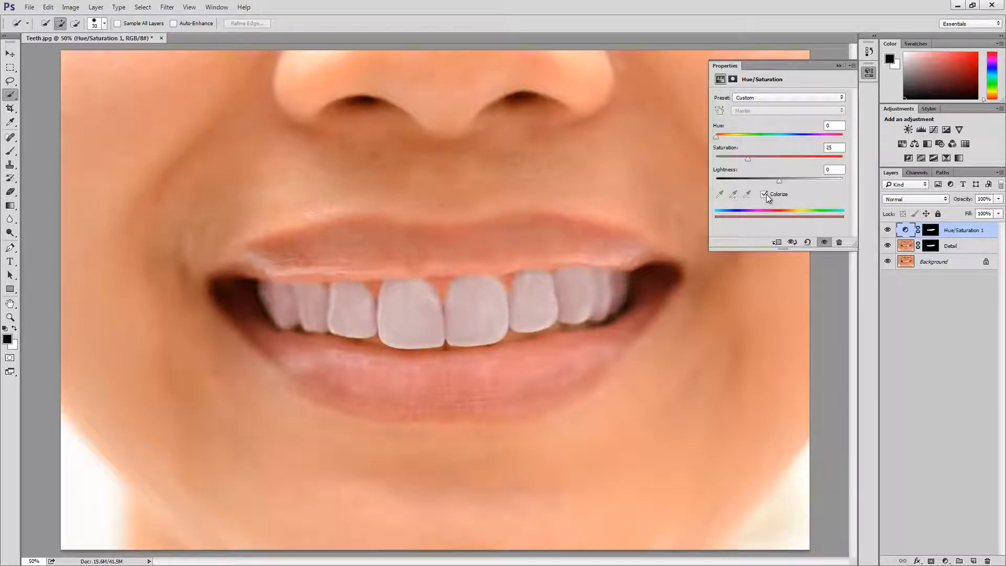
click(827, 126)
text(25)
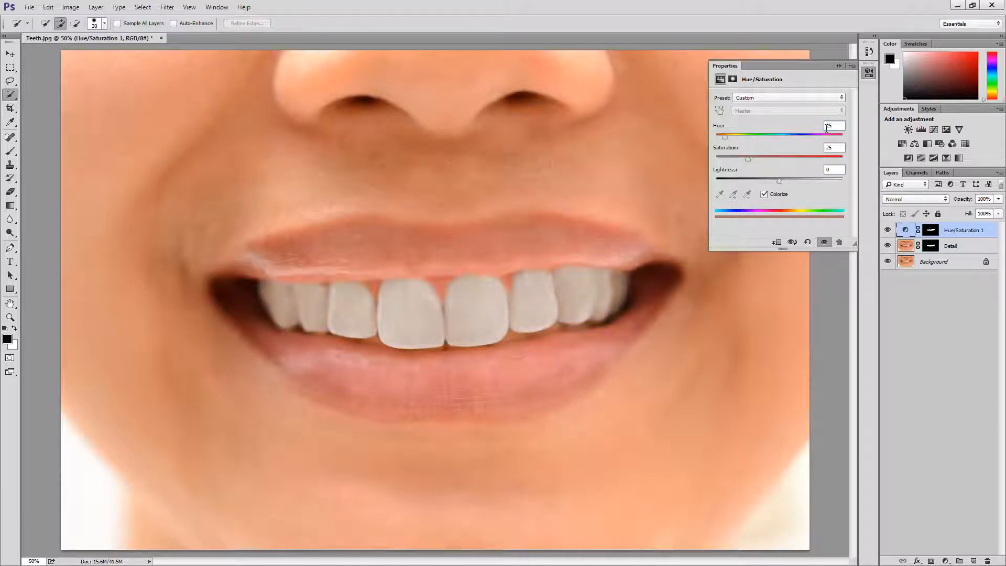
click(828, 148)
text(30)
click(827, 169)
text(30)
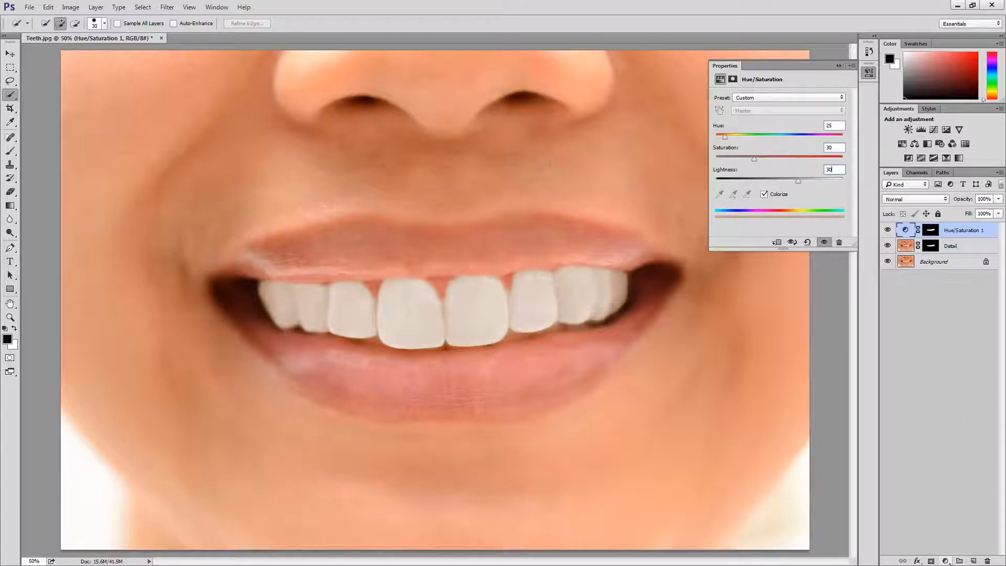
Step: Add a Curves adjustment layer with the Strong Contrast (RGB) preset and replace its mask with a copy of the Hue/Saturation teeth mask
click(946, 561)
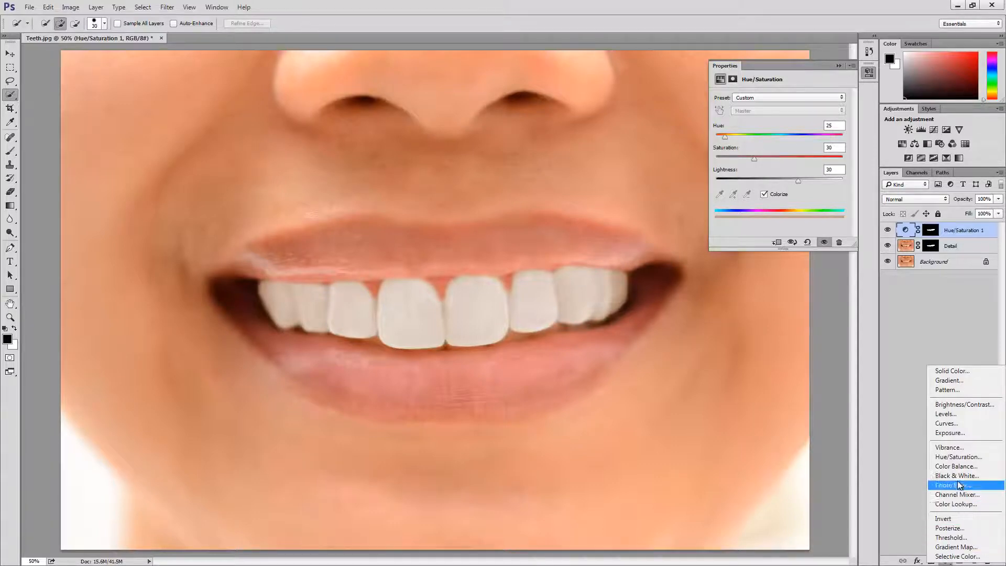
click(972, 425)
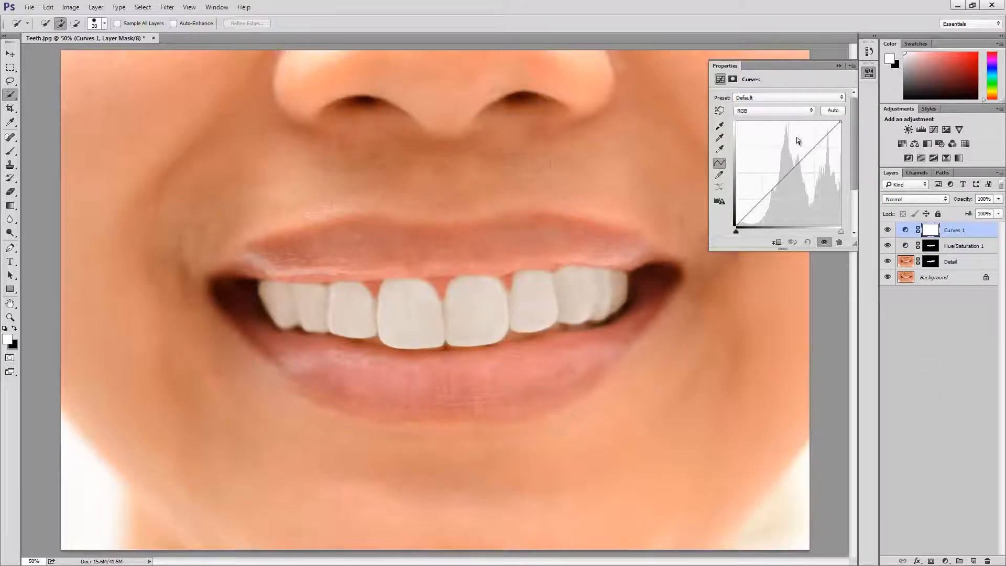
click(779, 97)
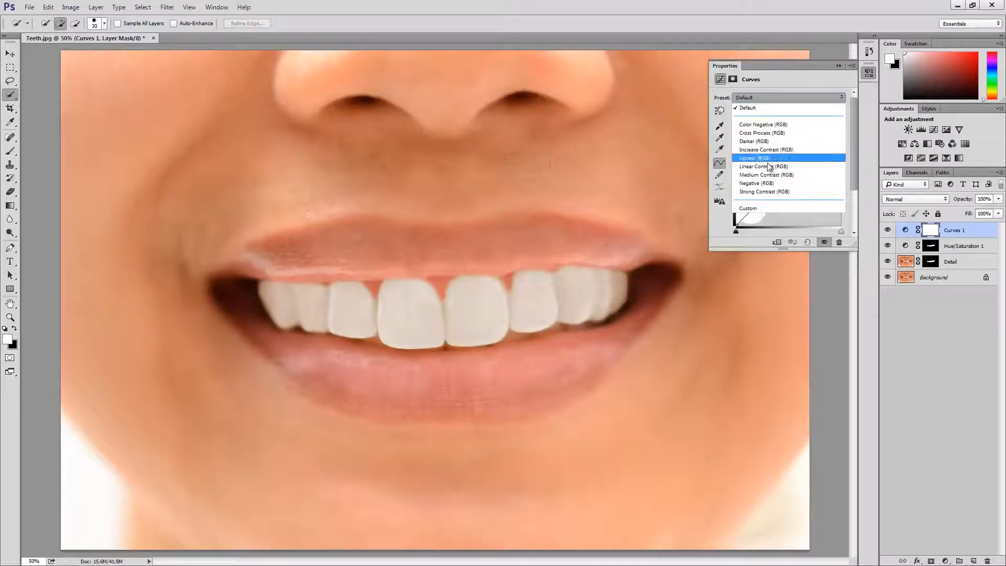
click(764, 192)
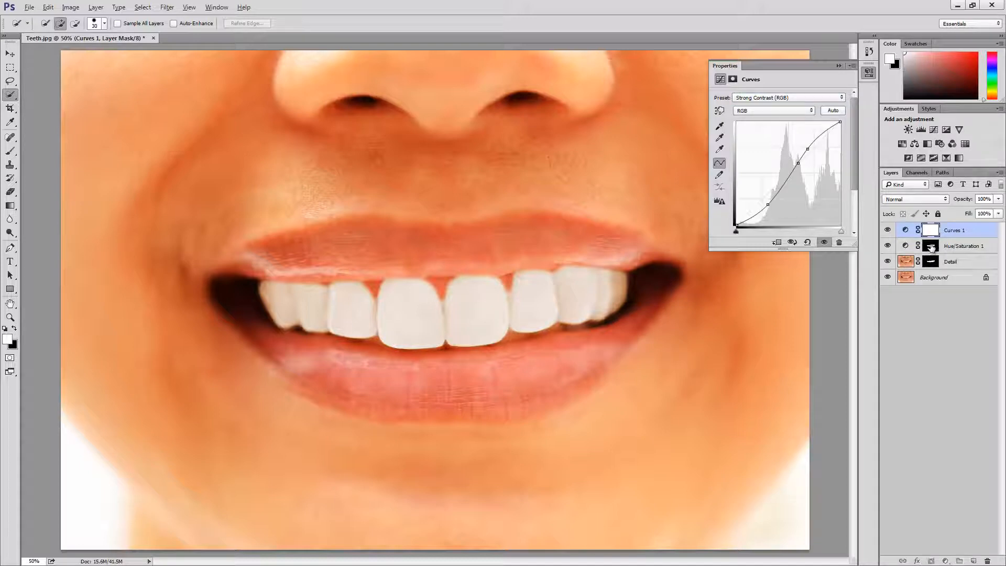
drag(930, 248, 931, 235)
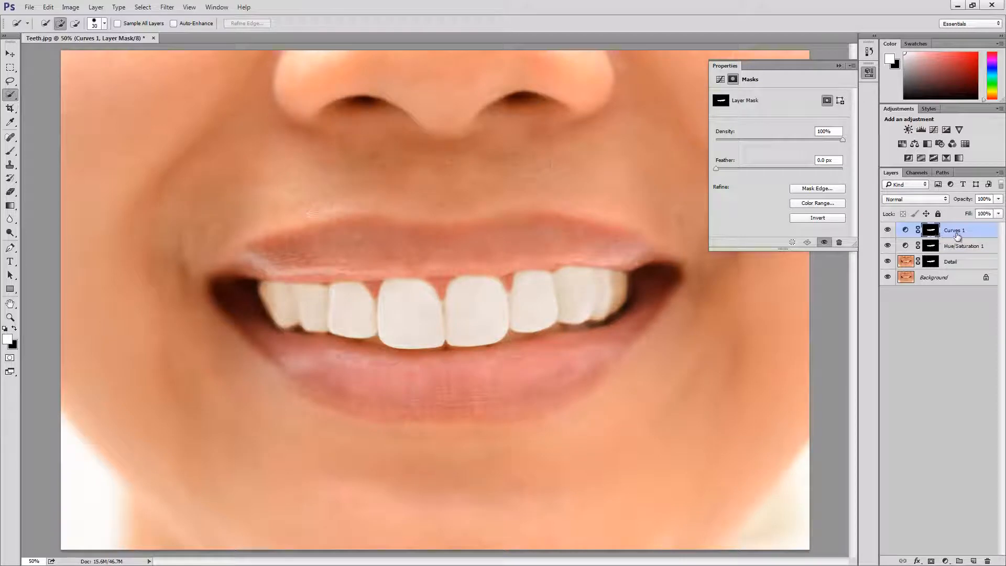
Step: Move the Curves layer below the Hue/Saturation layer and set its blend mode to Overlay
drag(957, 236, 958, 254)
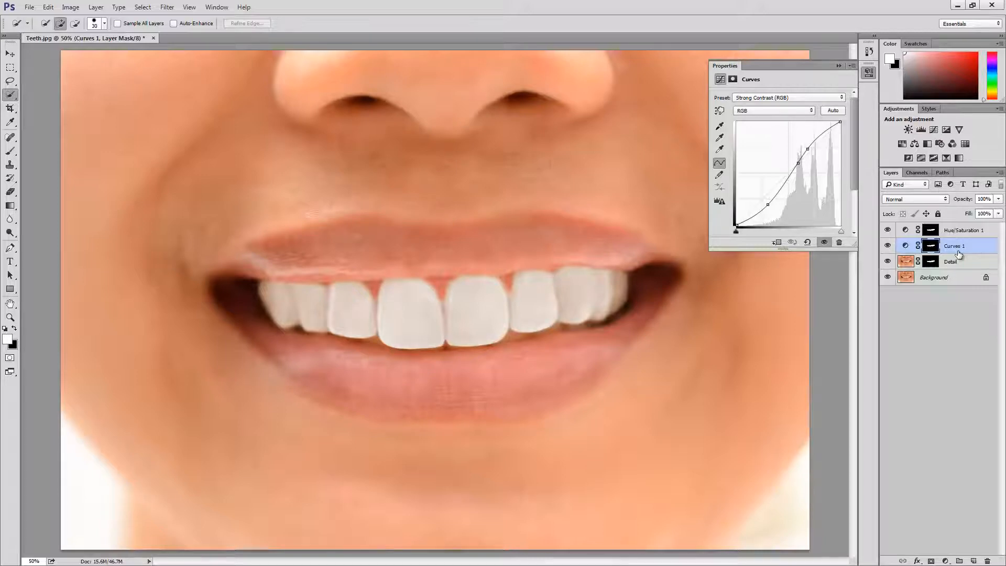
click(925, 202)
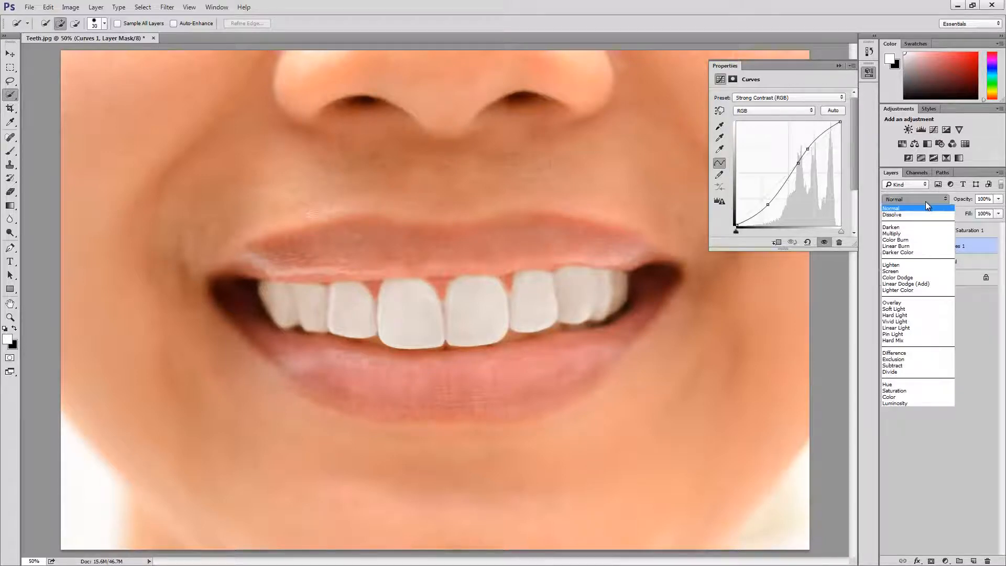
click(906, 303)
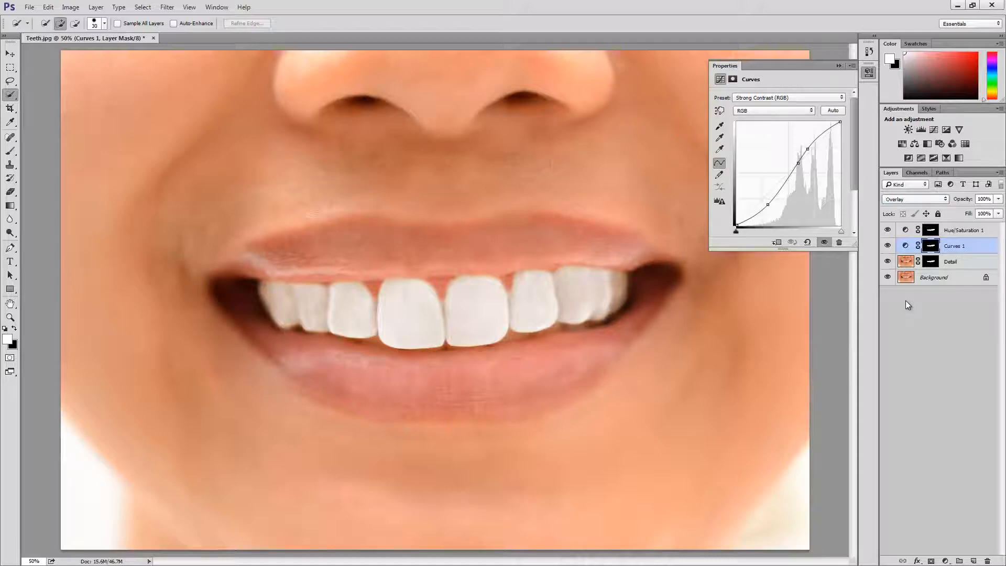
Step: Duplicate all four layers, merge the copies into a single layer and rename it Merged
click(964, 235)
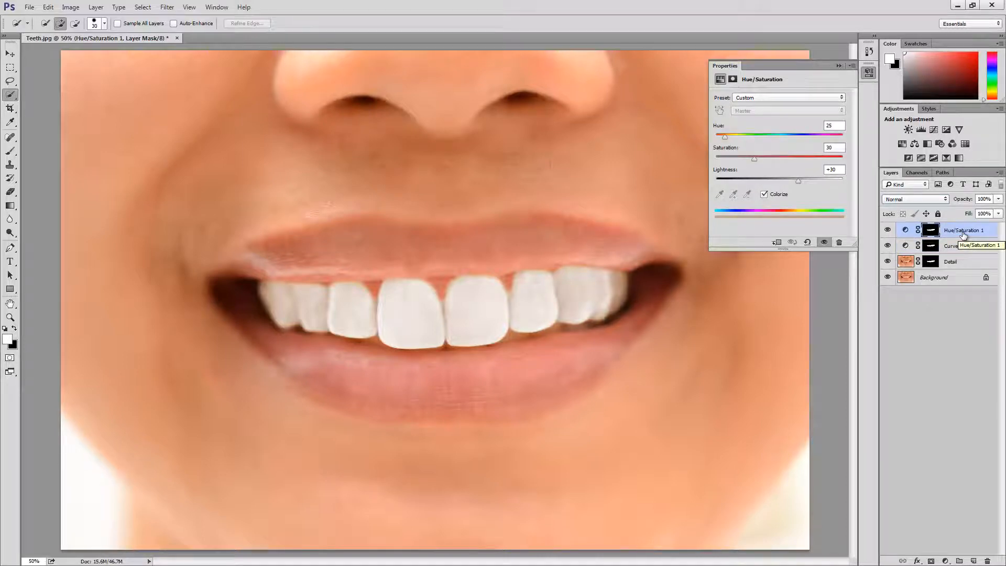
shift+click(954, 281)
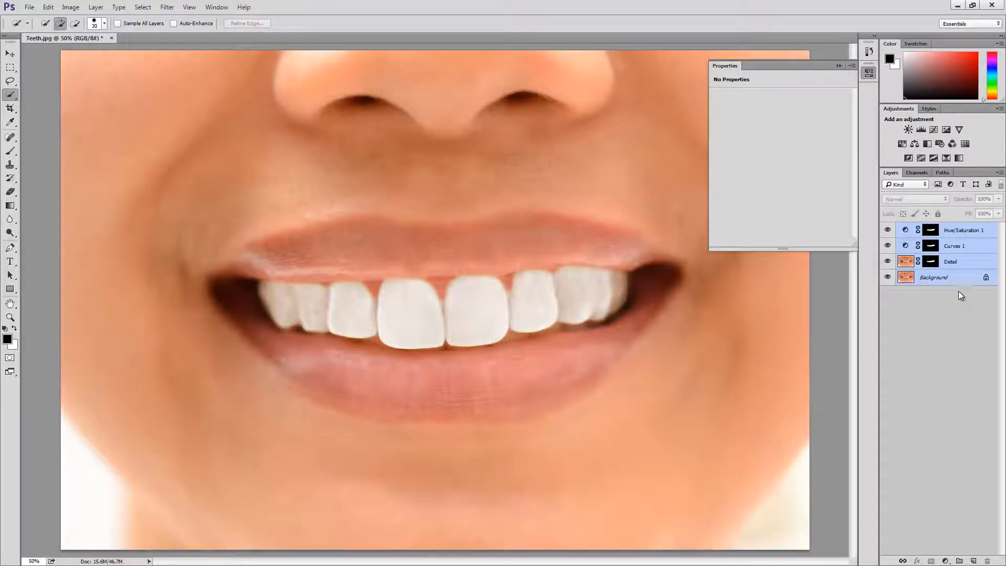
drag(960, 281, 973, 561)
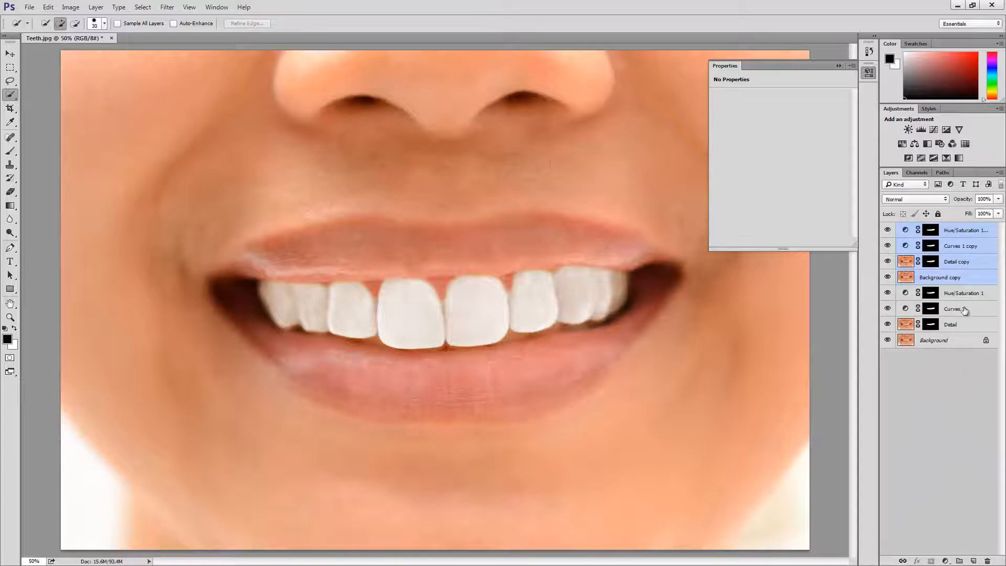
right_click(969, 279)
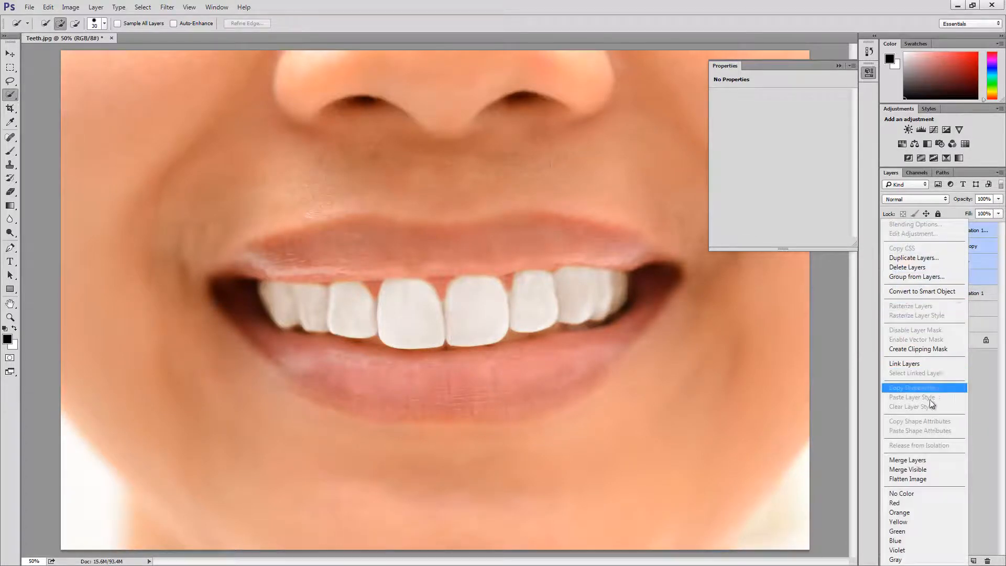
click(921, 460)
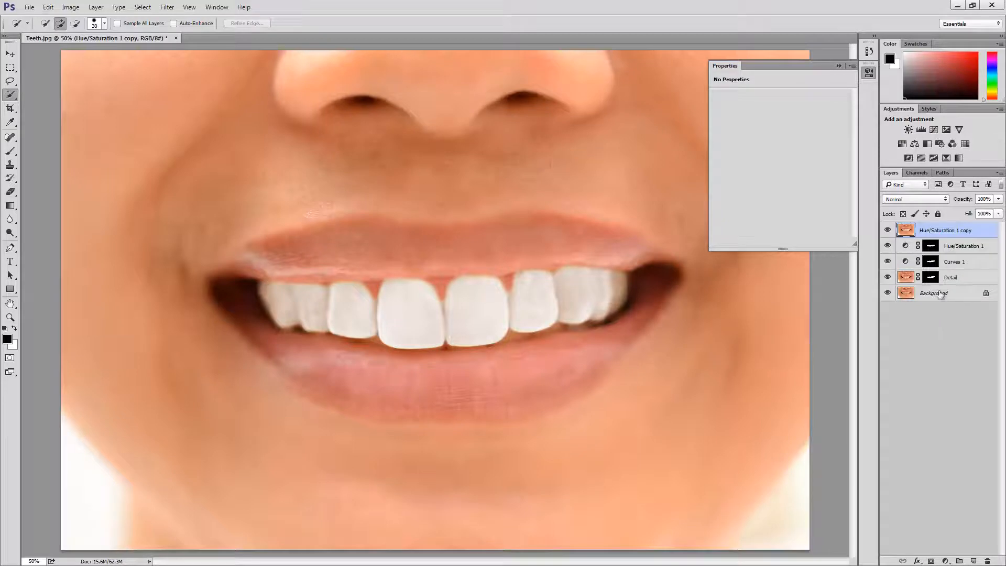
double_click(943, 233)
text(Merged)
key(Return)
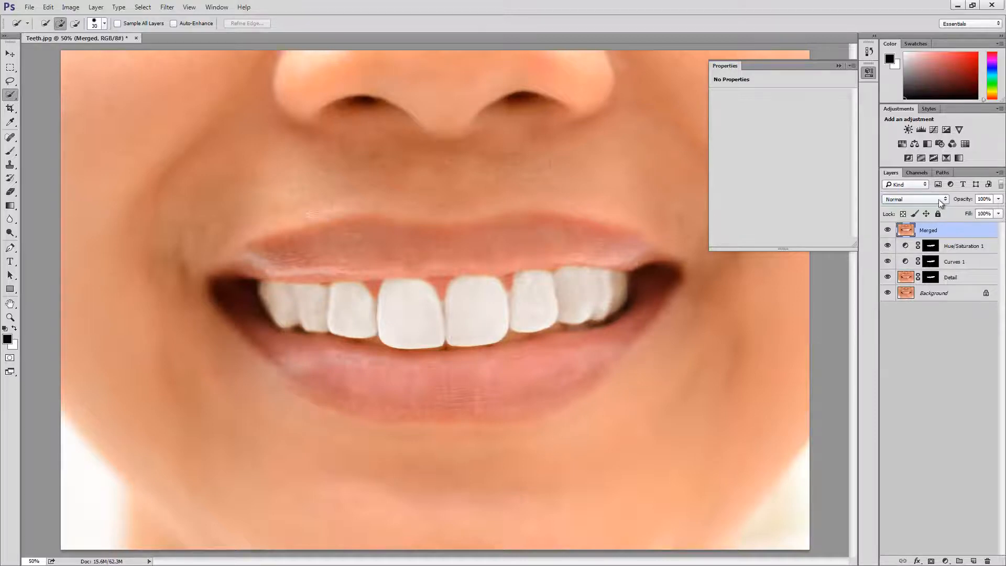
Step: Open the Merged layer in Liquify and reshape the back teeth on the image's left side with the Forward Warp tool, reducing the brush to 60
click(870, 72)
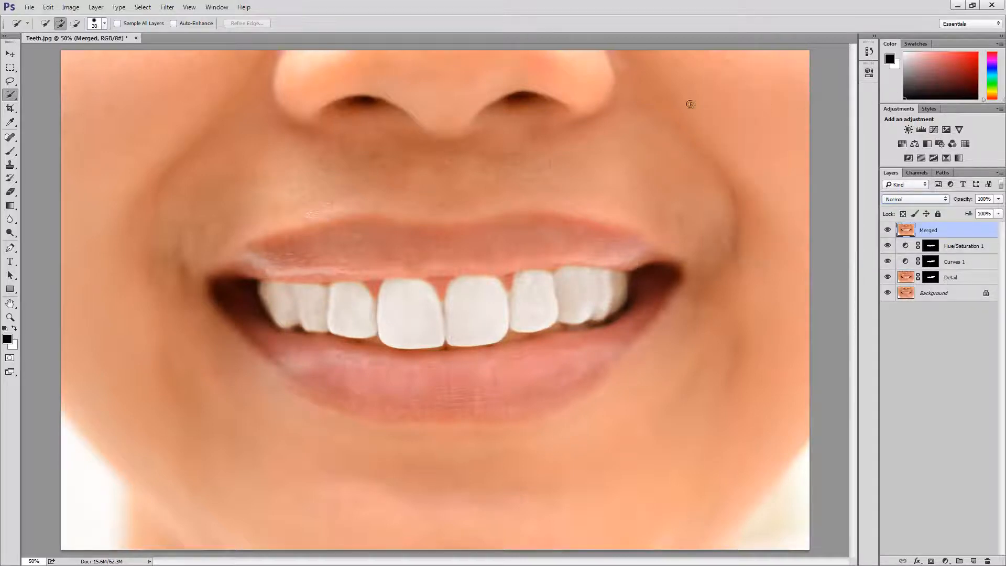
click(168, 7)
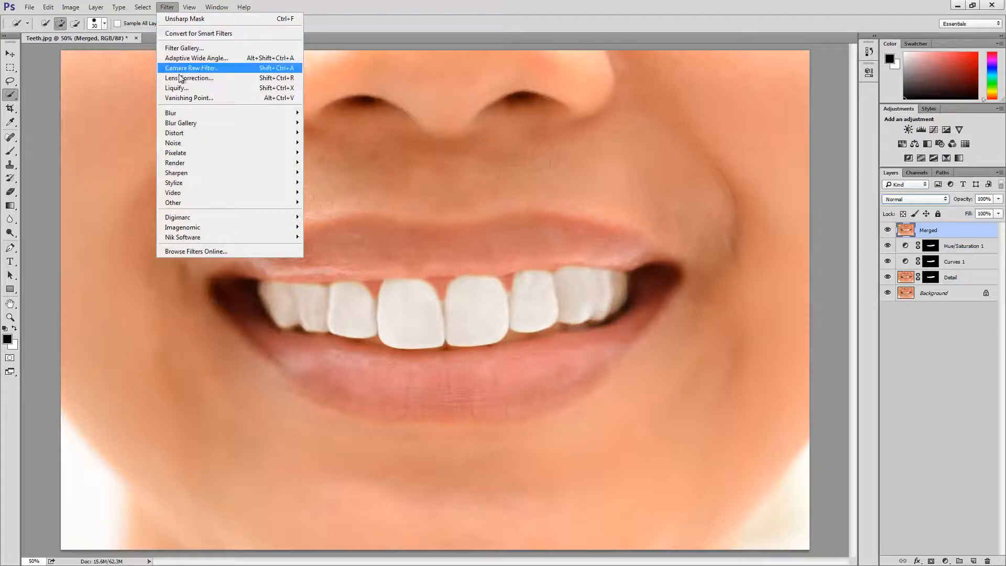
click(179, 88)
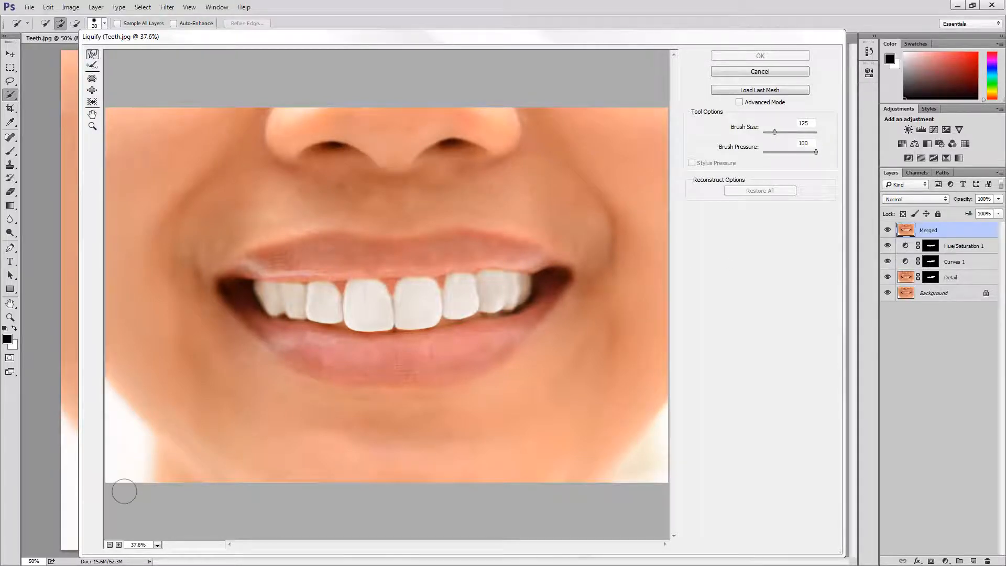
click(119, 545)
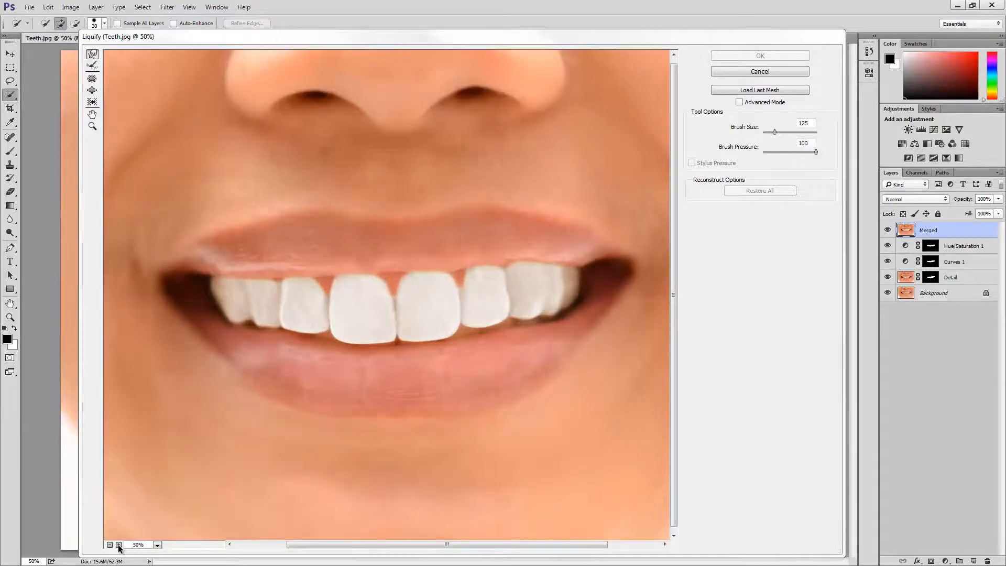
click(119, 545)
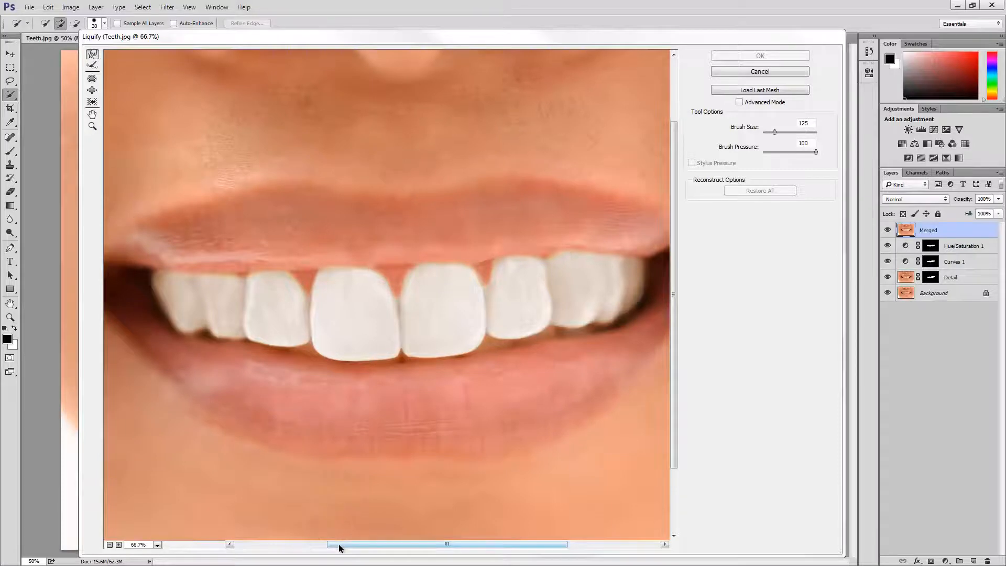
drag(340, 547, 343, 546)
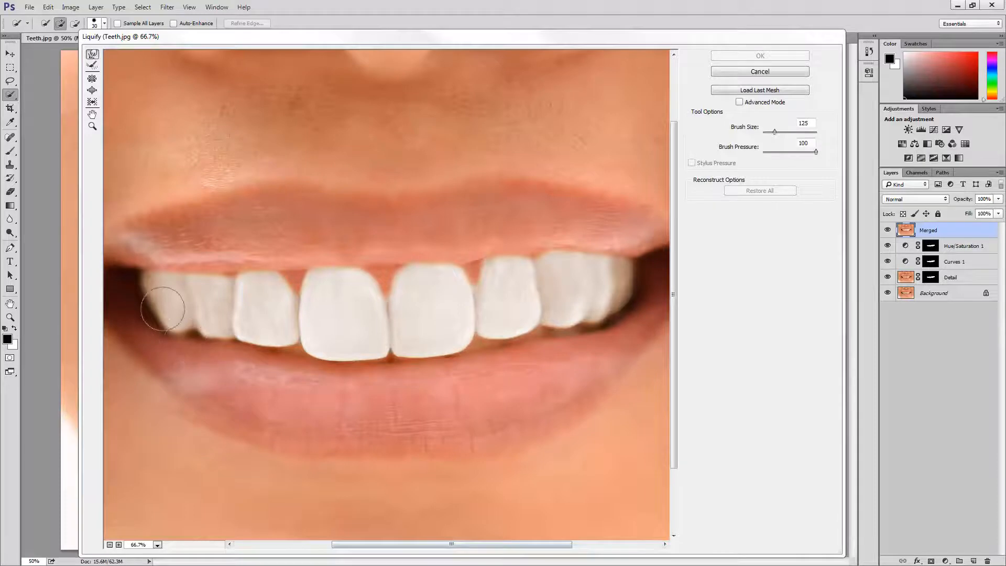
mouse_move(163, 309)
mouse_down()
mouse_move(141, 285)
mouse_move(152, 283)
mouse_move(148, 299)
mouse_move(174, 334)
mouse_move(174, 323)
mouse_move(238, 338)
mouse_move(241, 323)
mouse_move(204, 299)
mouse_move(269, 321)
mouse_move(316, 303)
mouse_move(223, 321)
mouse_up()
key(bracketleft)
key(bracketleft)
key(bracketleft)
key(bracketleft)
key(bracketleft)
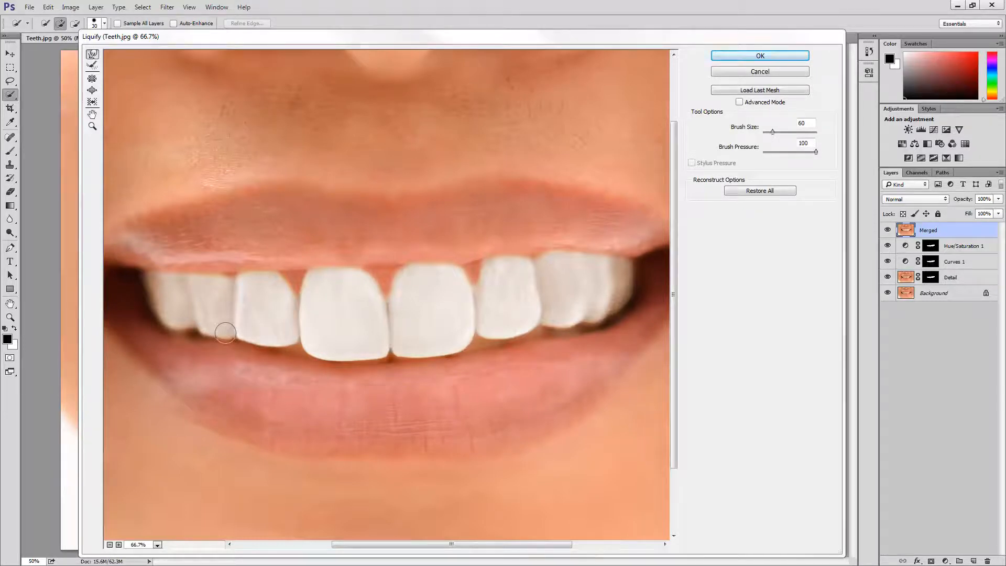
drag(225, 333, 225, 330)
Step: Even out the front teeth and their neighbours on the image's right side using Forward Warp brush sizes between 100 and 150
key(bracketright)
key(bracketright)
key(bracketright)
key(bracketright)
key(bracketright)
key(bracketright)
key(bracketleft)
key(bracketleft)
drag(446, 309, 400, 279)
key(bracketright)
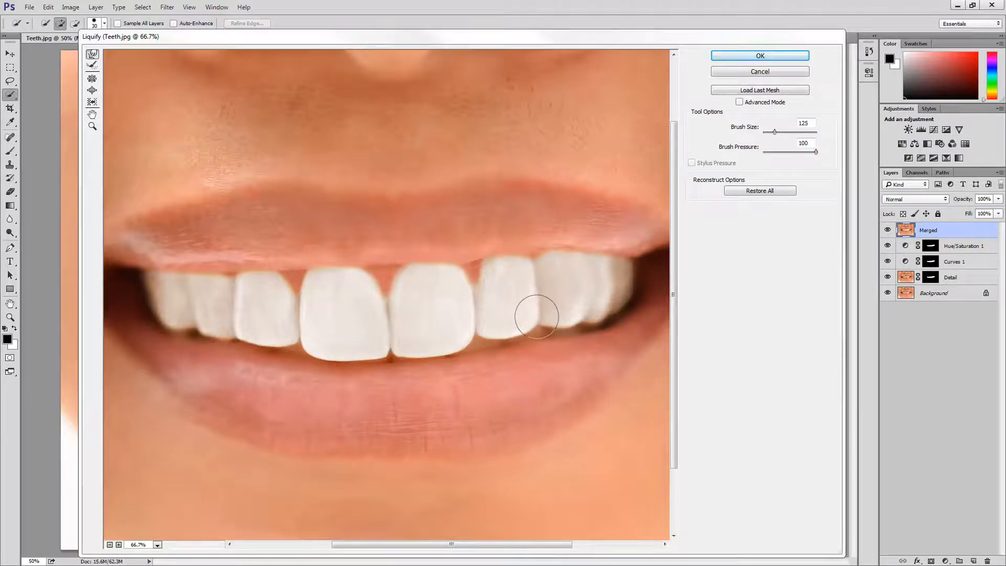
key(bracketright)
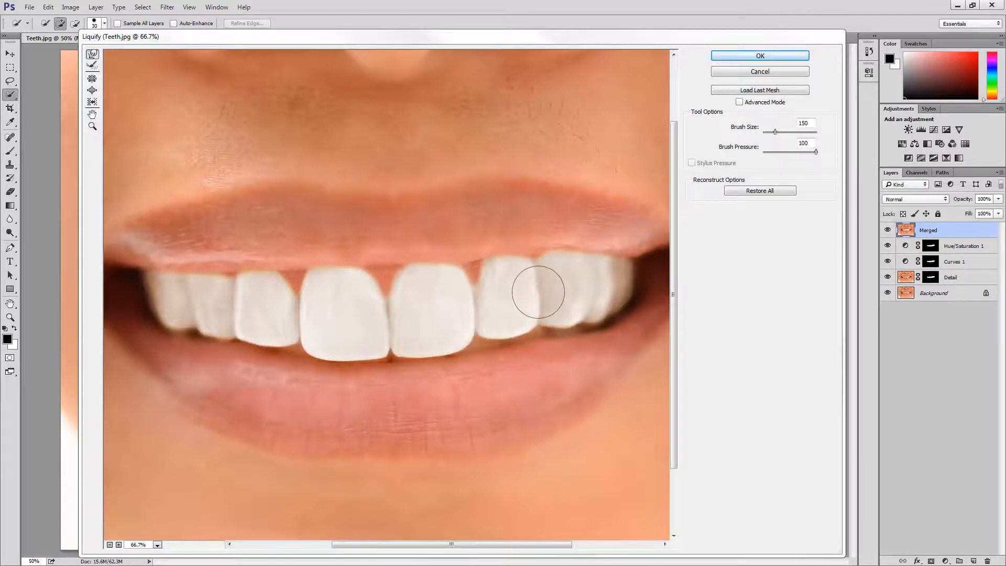
key(bracketleft)
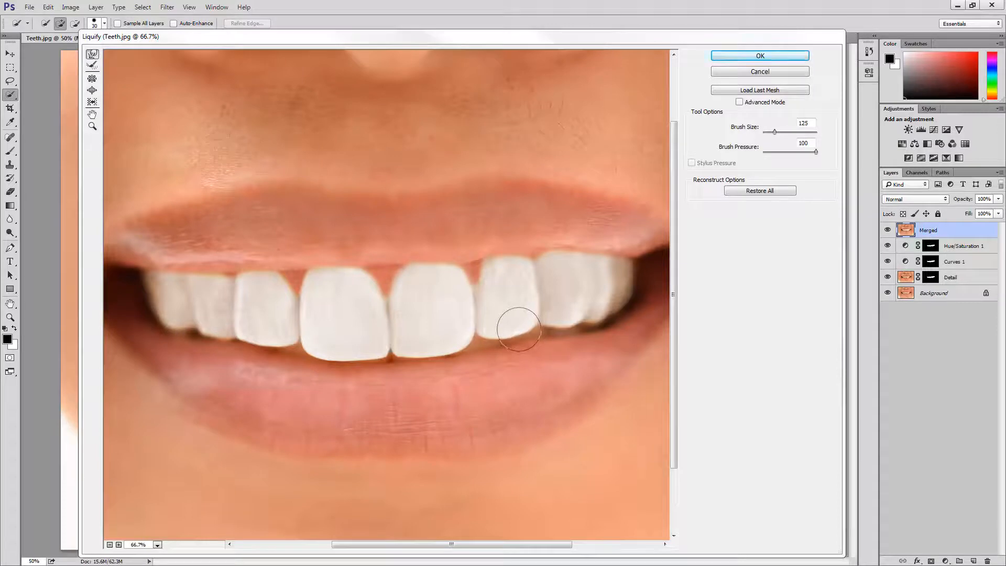
key(bracketright)
Step: Reshape the rearmost teeth on the image's right side with Forward Warp, using brush sizes from 90 to 175
key(bracketleft)
key(bracketleft)
key(bracketleft)
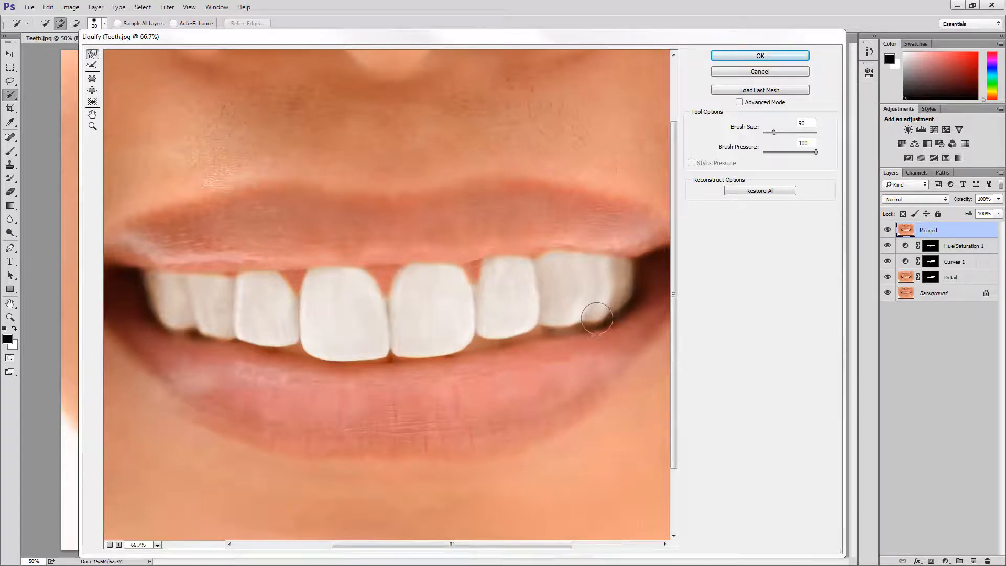
drag(628, 299, 625, 292)
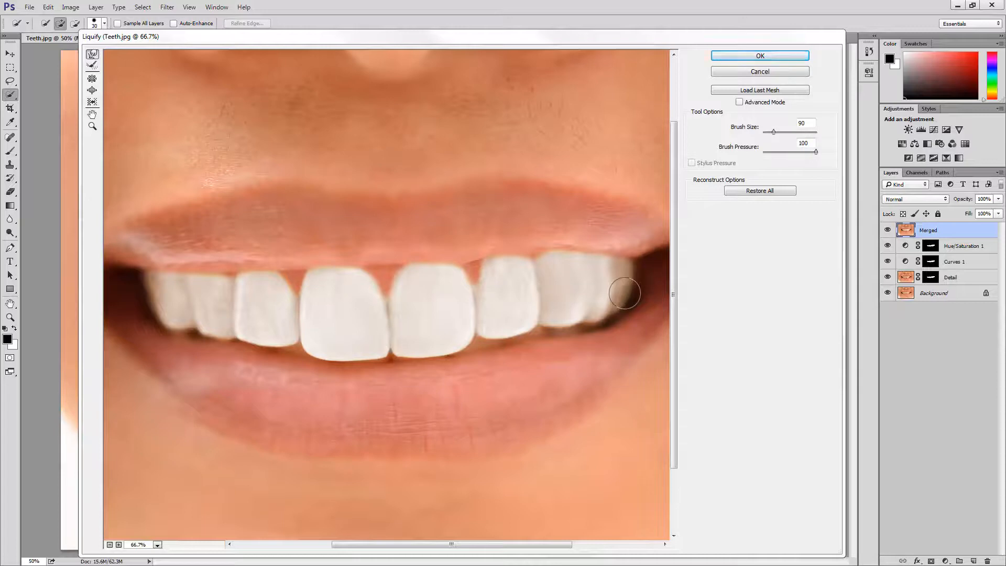
drag(625, 289, 629, 302)
key(bracketright)
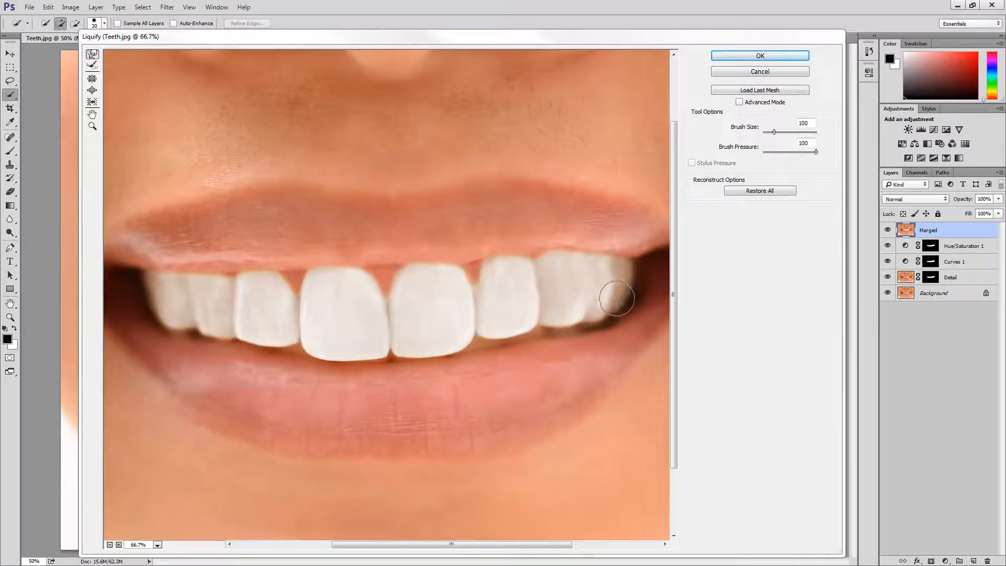
key(bracketright)
key(])
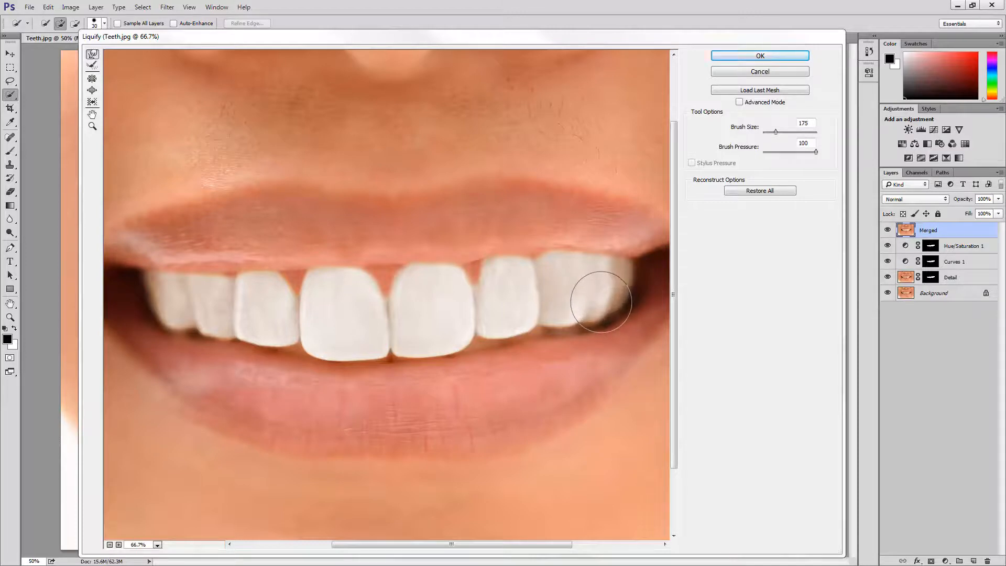
drag(600, 300, 603, 303)
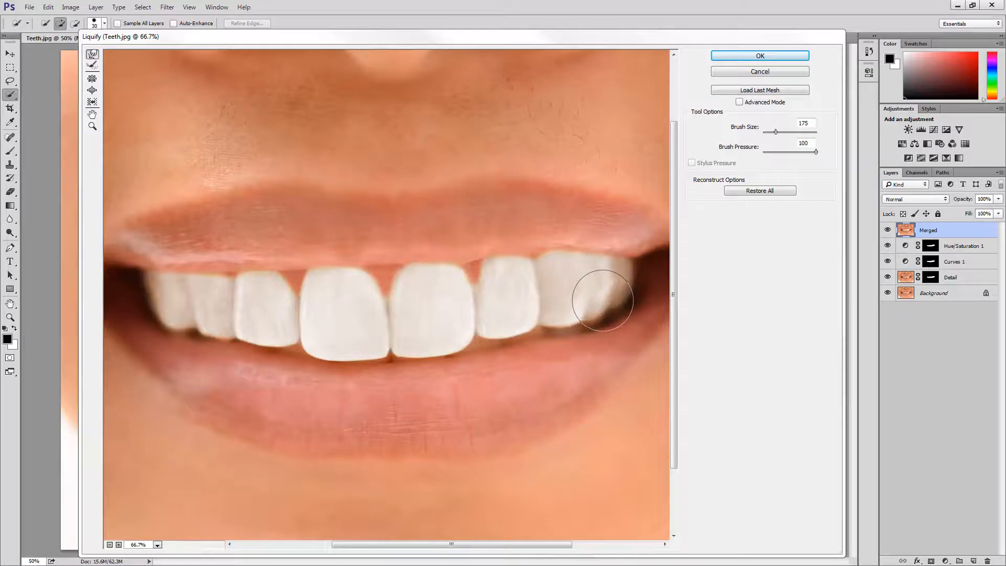
Step: Reduce the brush size to 100 for the back teeth on the image's left side and switch to the Reconstruct tool
key([)
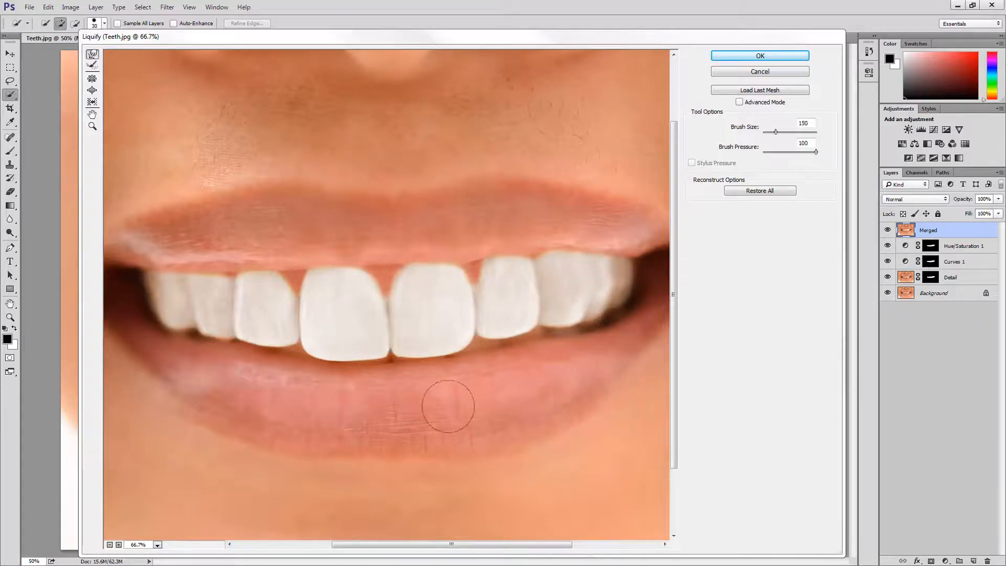
key([)
key([)
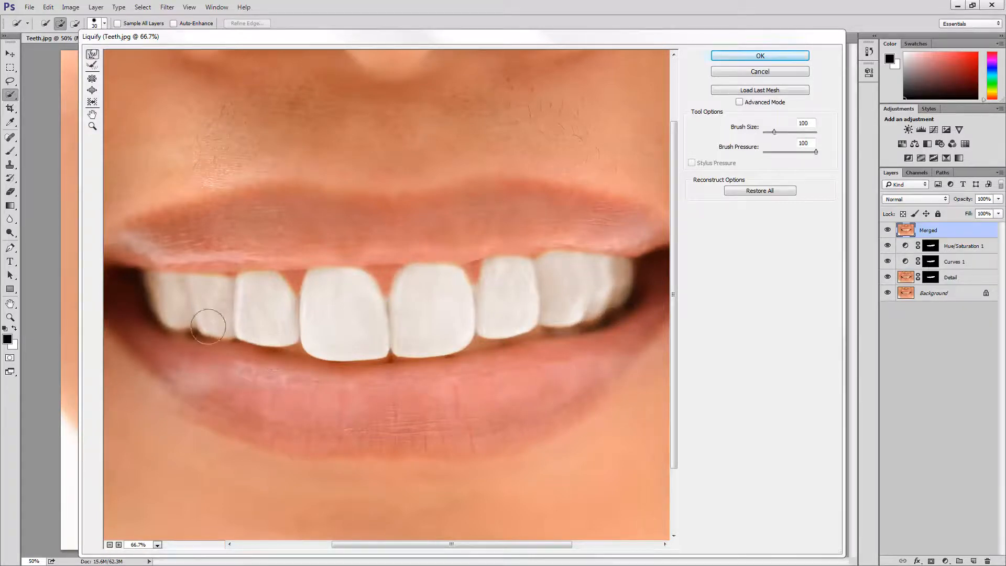
key([)
click(92, 65)
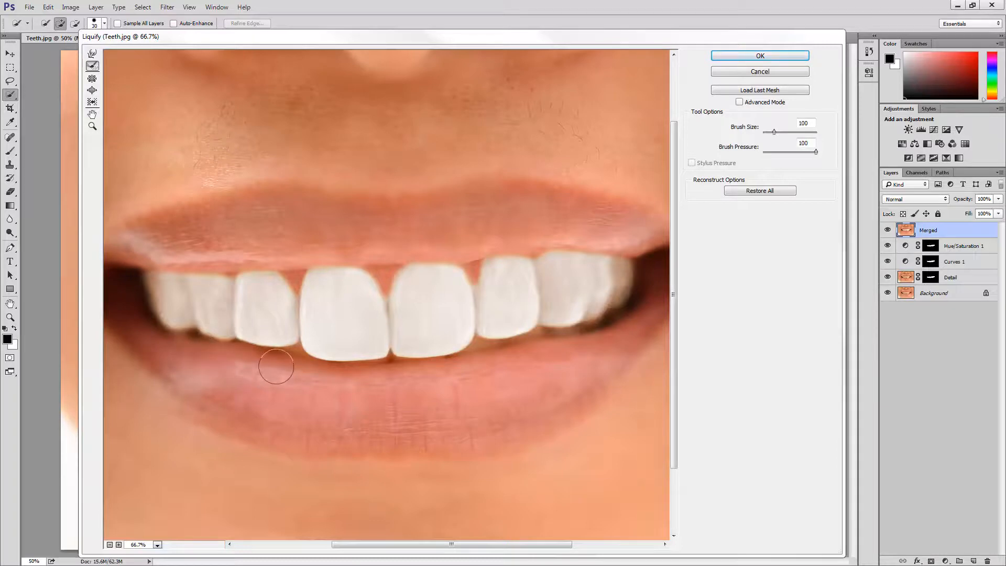
Step: Lower the gum line above the back teeth on the image's right side with Forward Warp at brush size 150
click(93, 58)
key(bracketright)
key(bracketright)
key(bracketright)
key(bracketright)
key(bracketright)
key(bracketright)
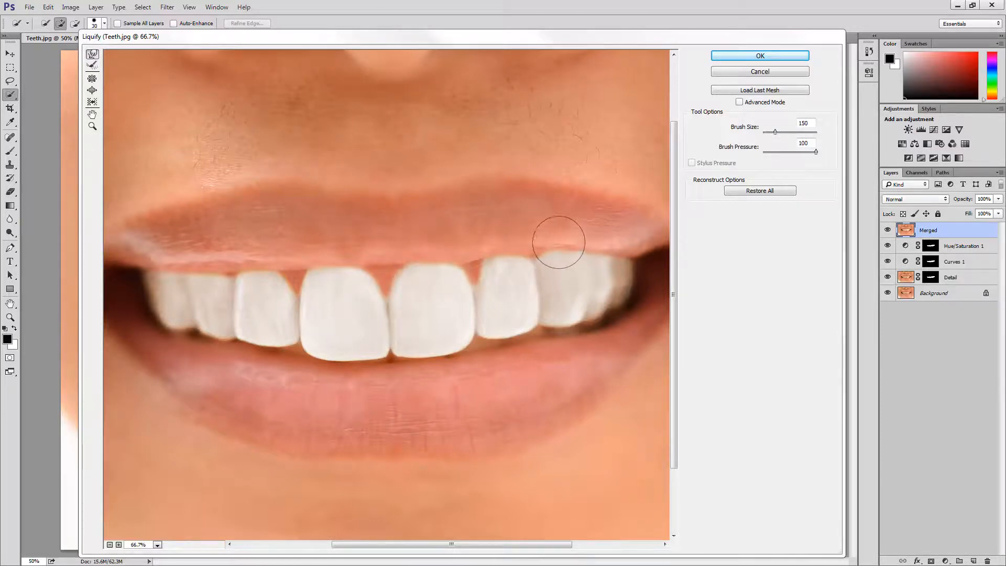
mouse_move(559, 241)
mouse_down()
mouse_move(562, 252)
mouse_move(548, 255)
mouse_move(559, 262)
mouse_up()
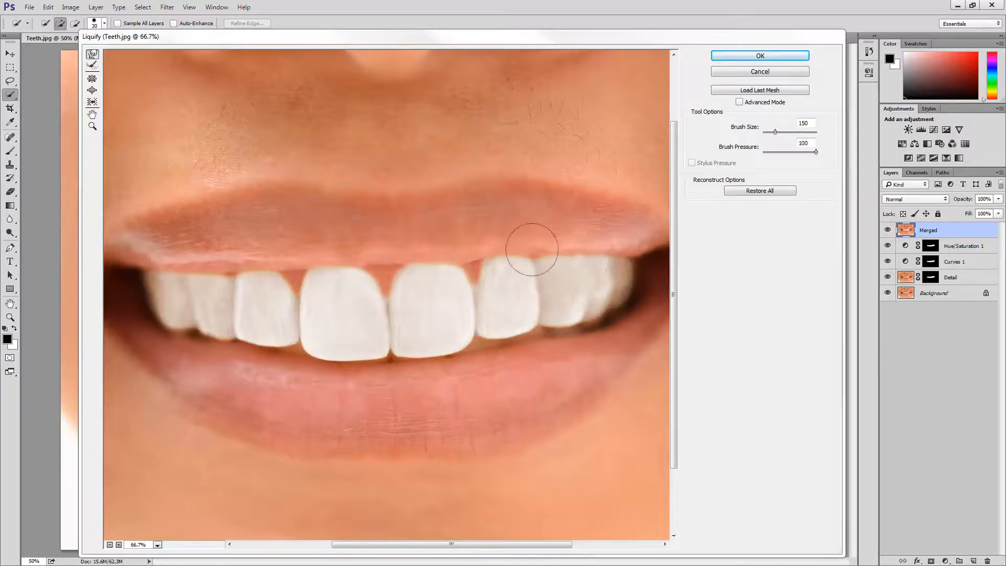
Step: Refine the gum line along the upper front teeth with Forward Warp, enlarging the brush from 200 to 300
key(bracketright)
key(bracketright)
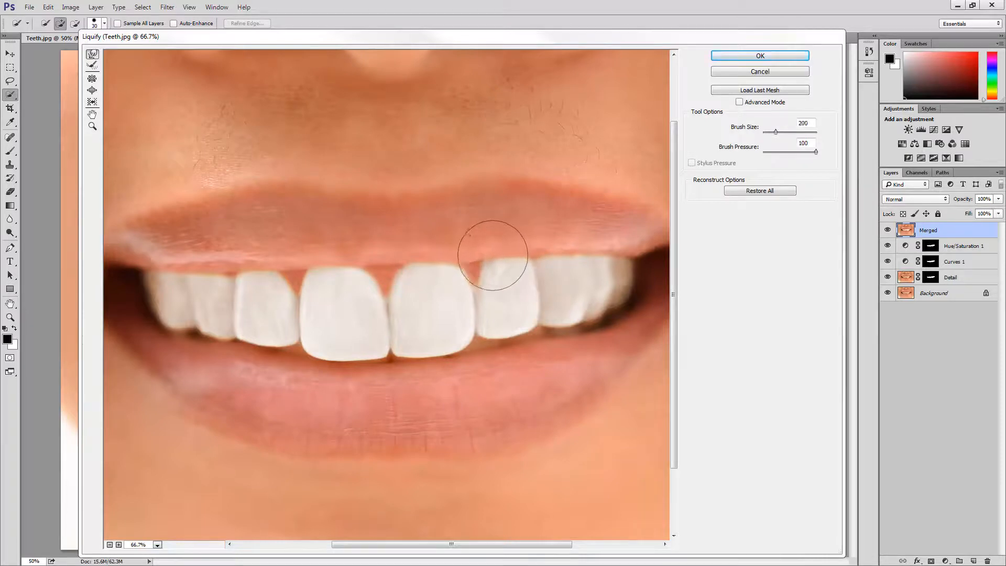
key(bracketright)
key(bracketright)
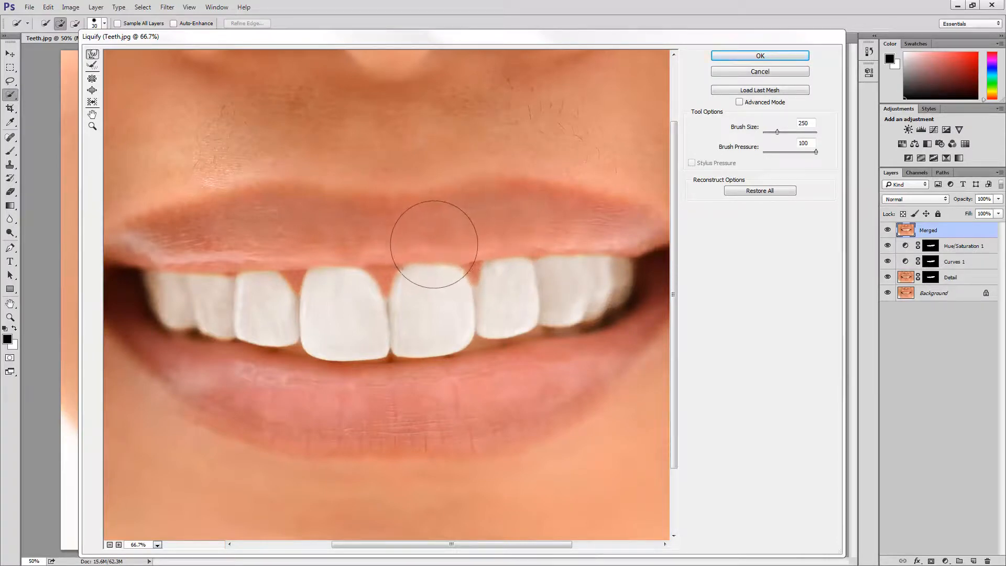
key(bracketright)
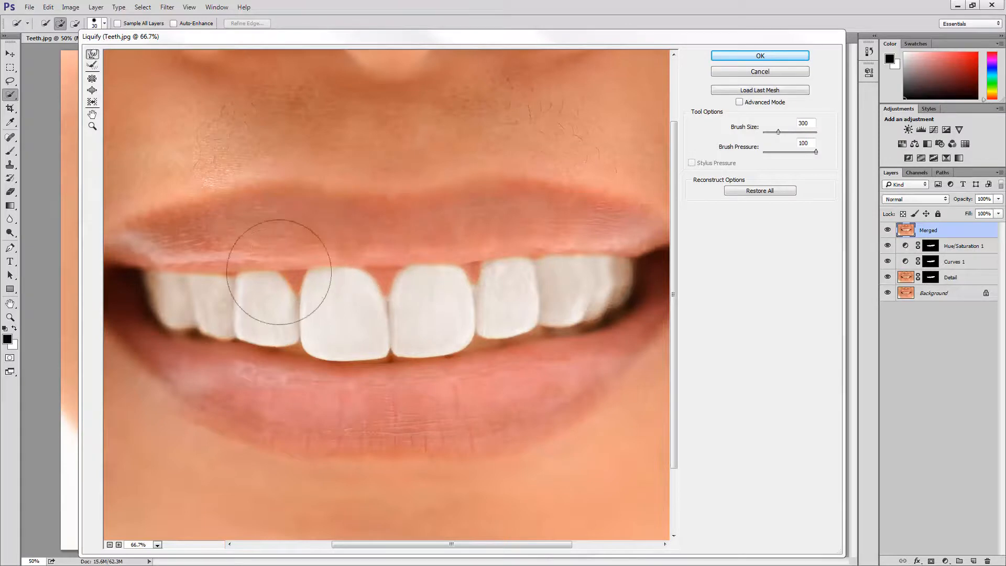
Step: Push down the gum between the front tooth and its neighbour on the image's right side using Forward Warp brush size 125
key(bracketleft)
key(bracketleft)
key(bracketleft)
key(bracketleft)
key(bracketleft)
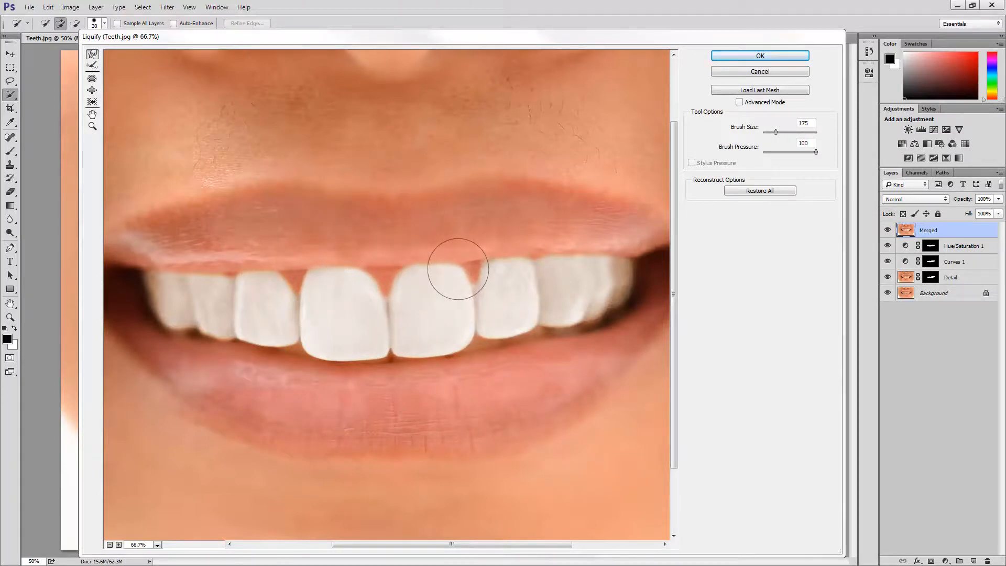
key(bracketleft)
key(bracketleft)
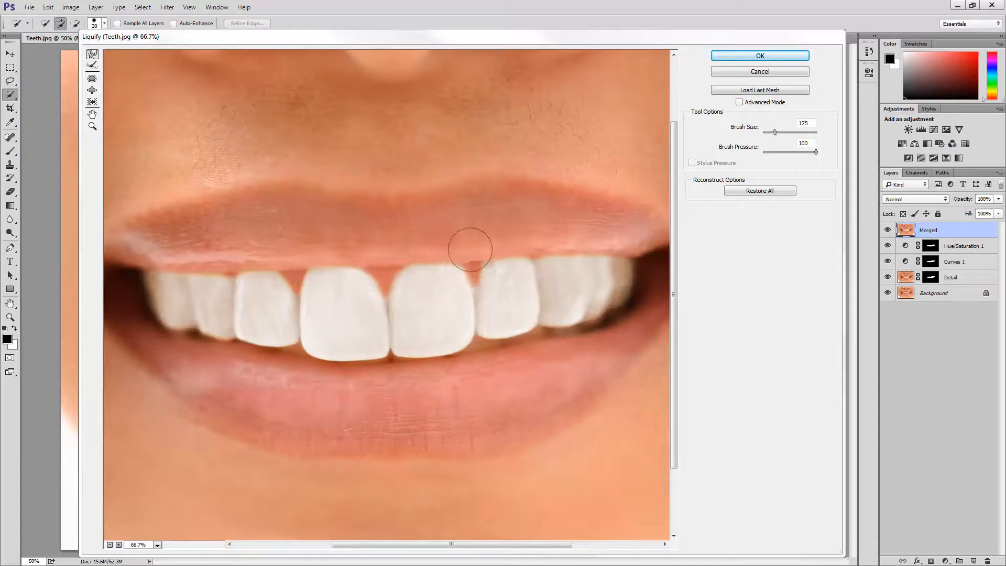
drag(471, 250, 471, 252)
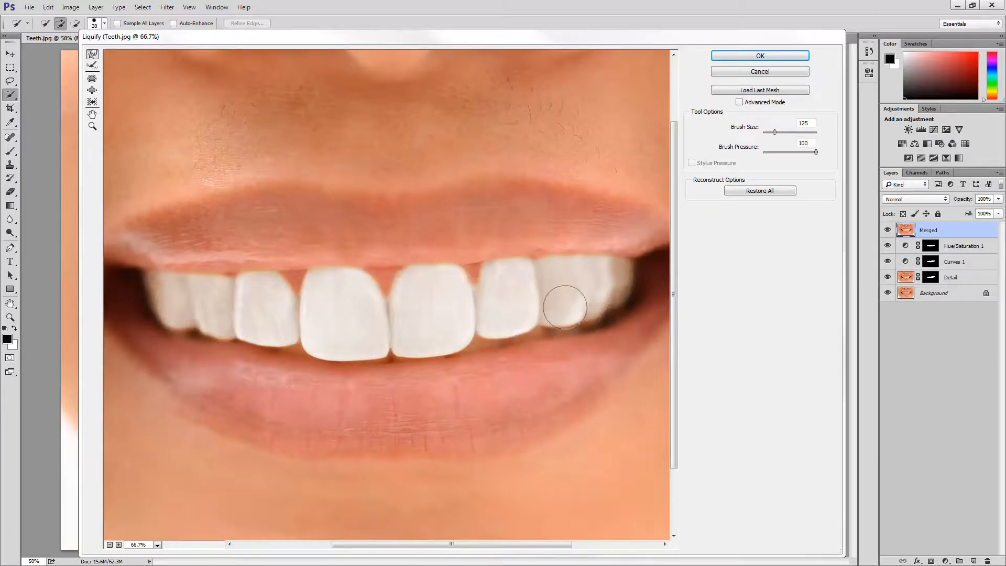
Step: Nudge the back teeth on the image's right side outward with Forward Warp at brush size 125
drag(562, 336, 552, 335)
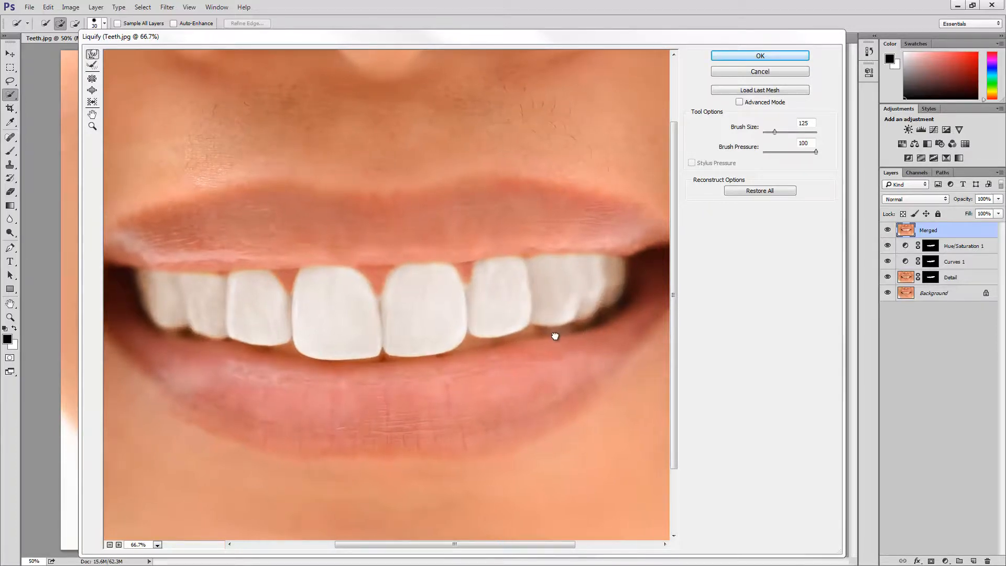
key(z)
alt+click(503, 370)
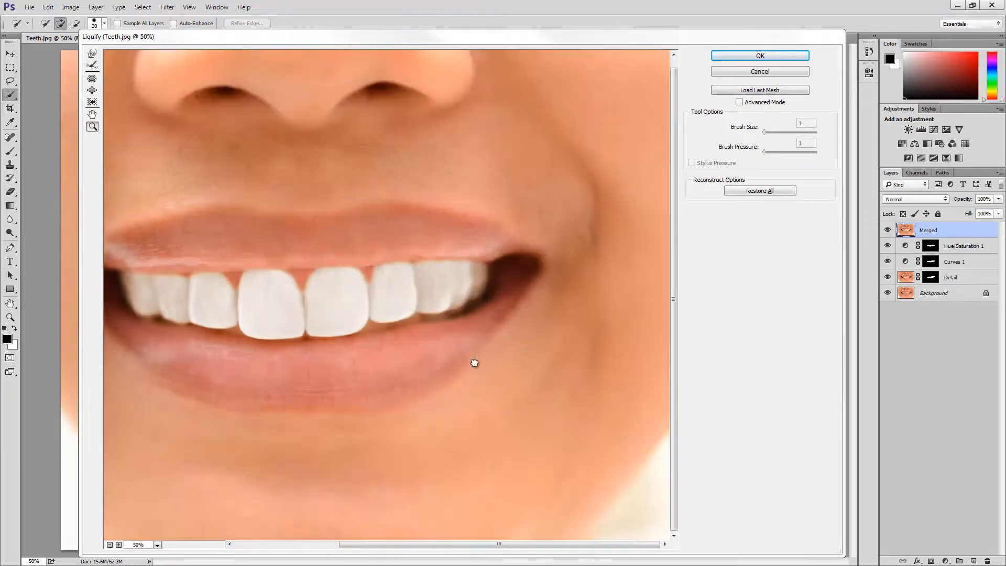
drag(474, 362, 513, 366)
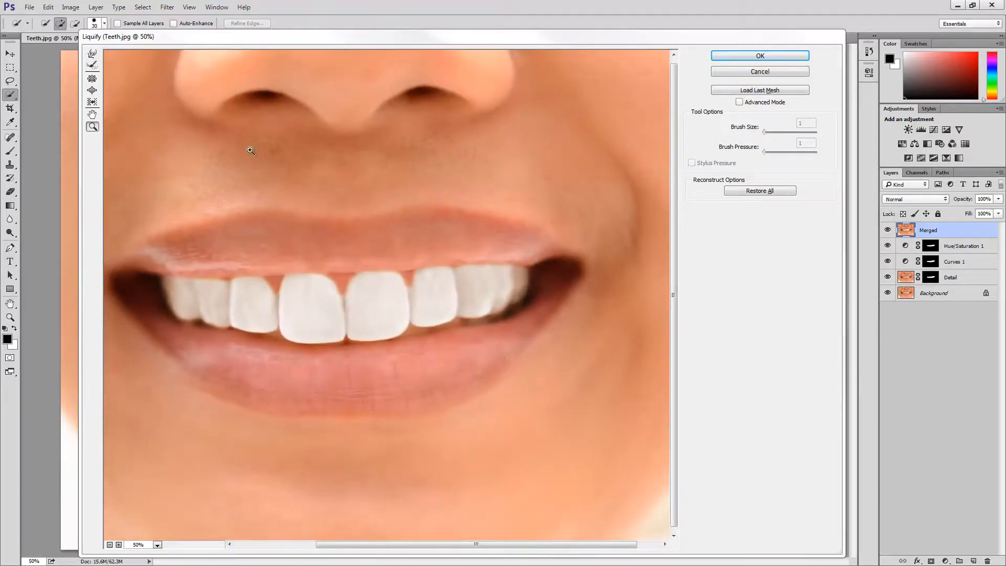
click(92, 56)
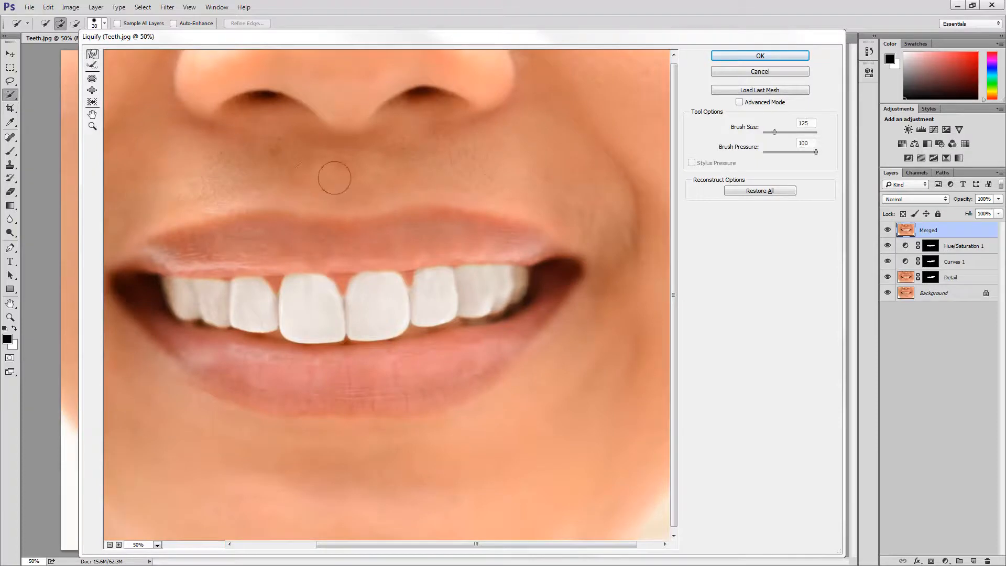
mouse_move(486, 299)
mouse_down()
mouse_move(493, 283)
mouse_move(501, 306)
mouse_move(528, 297)
mouse_up()
Step: Touch up the lower edge of the back teeth on the image's left side with the Reconstruct tool at brush size 45
key(bracketleft)
key(bracketleft)
key(bracketleft)
key(bracketleft)
key(bracketleft)
key(bracketleft)
key(bracketleft)
key(bracketleft)
key(bracketleft)
click(92, 66)
key(bracketleft)
key(bracketleft)
key(bracketleft)
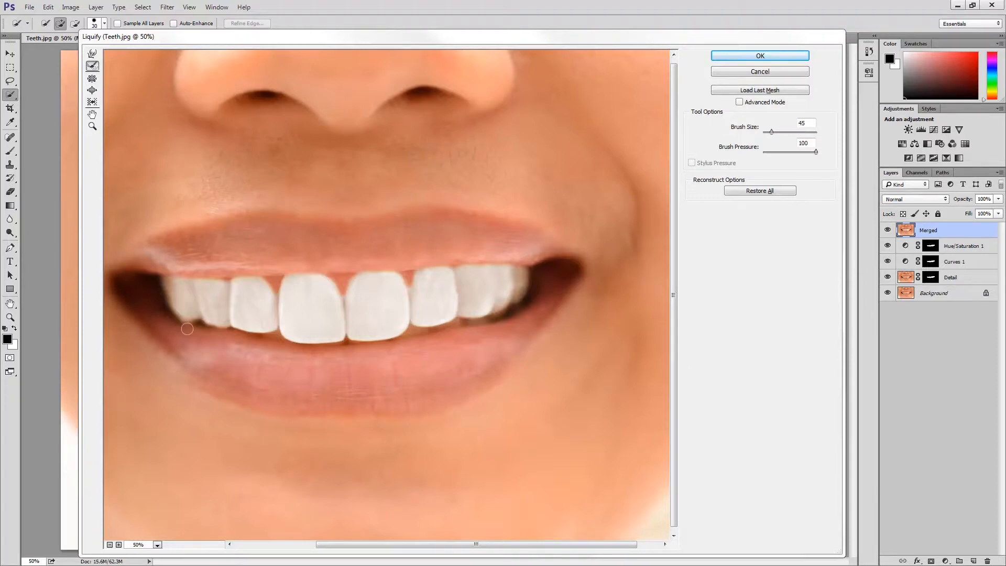
key(alt)
Step: Refine the back teeth on the image's left side with Forward Warp at brush sizes 60 to 80, and try the Pucker tool
click(91, 57)
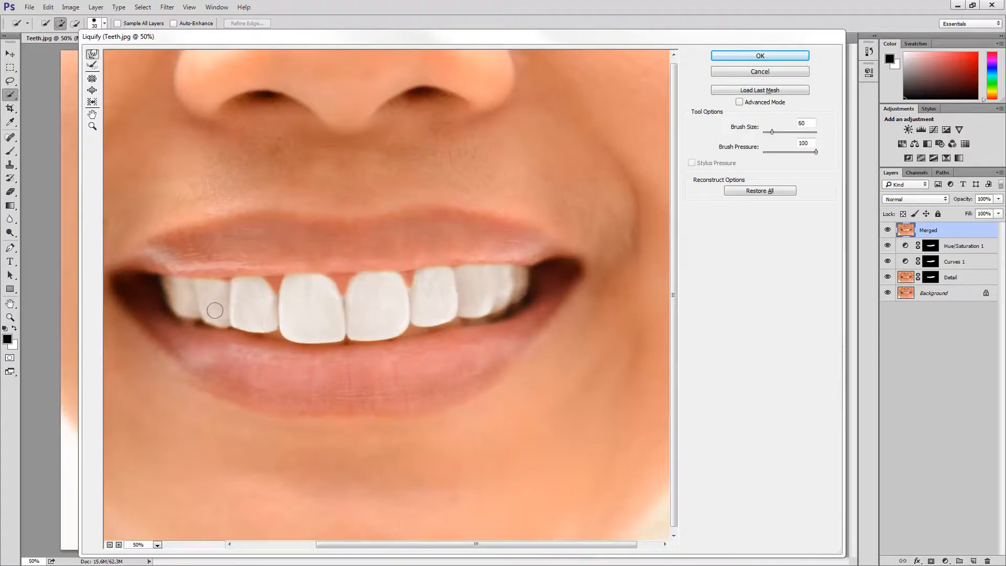
key(bracketright)
key(bracketright)
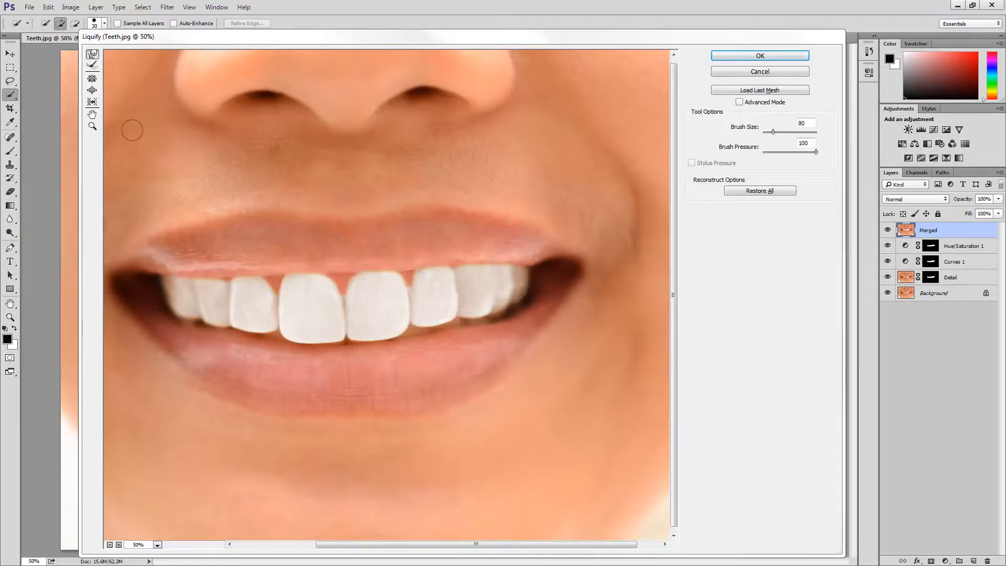
click(93, 81)
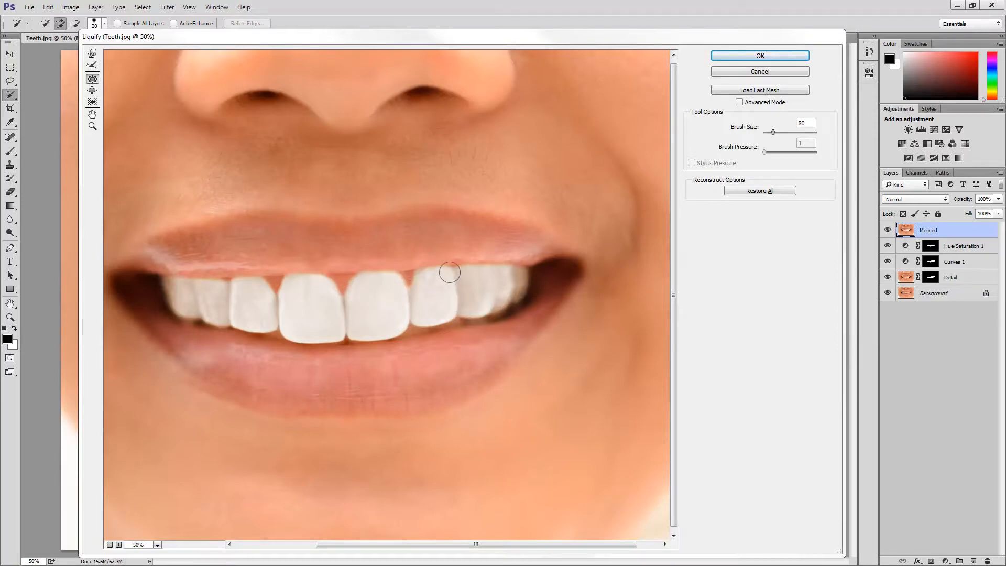
key(bracketleft)
Step: Warp the gum beside the front tooth on the image's left side at brush size 90 and apply the Liquify changes
click(94, 55)
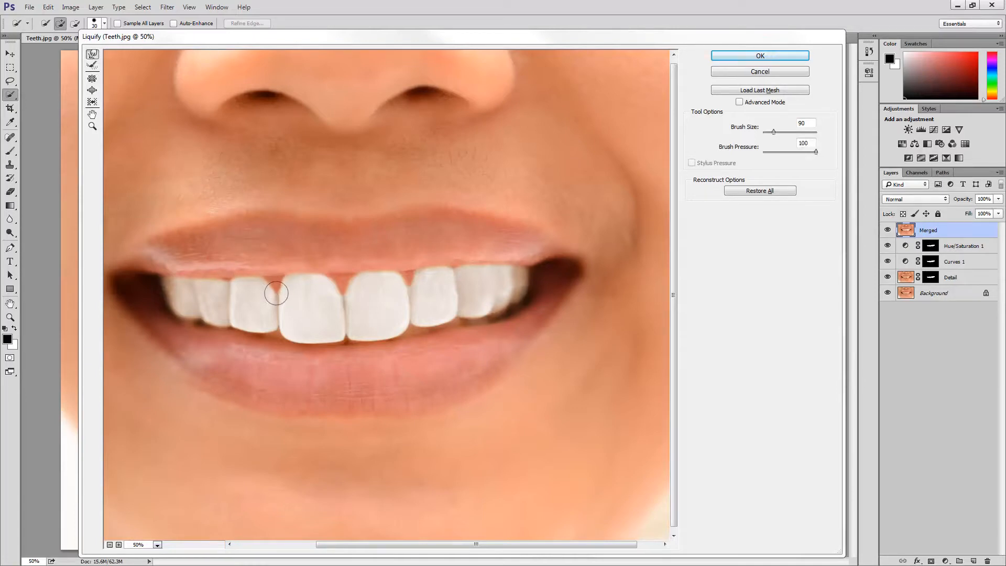
mouse_move(276, 293)
mouse_down()
mouse_move(280, 300)
mouse_move(282, 288)
mouse_up()
key(bracketright)
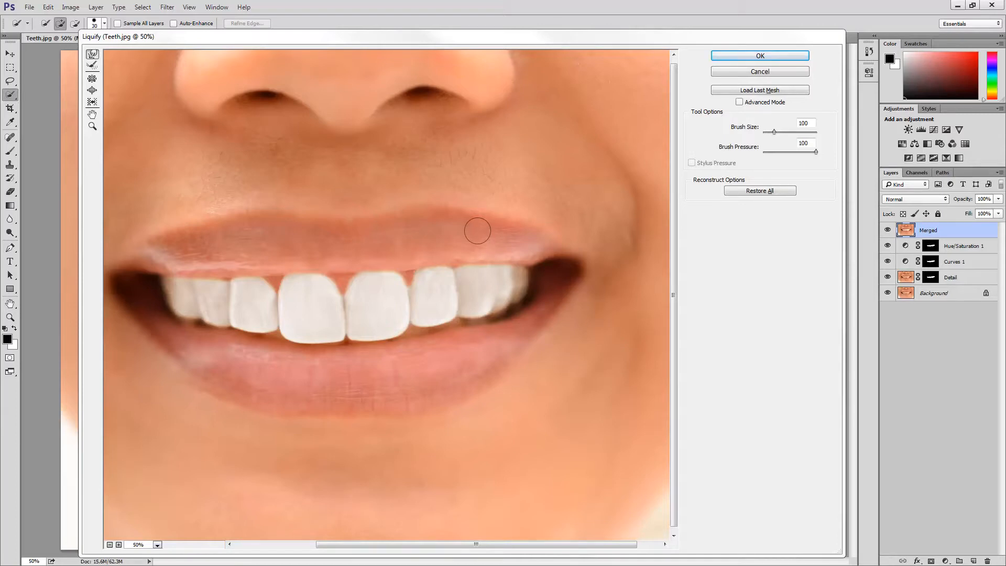
click(762, 55)
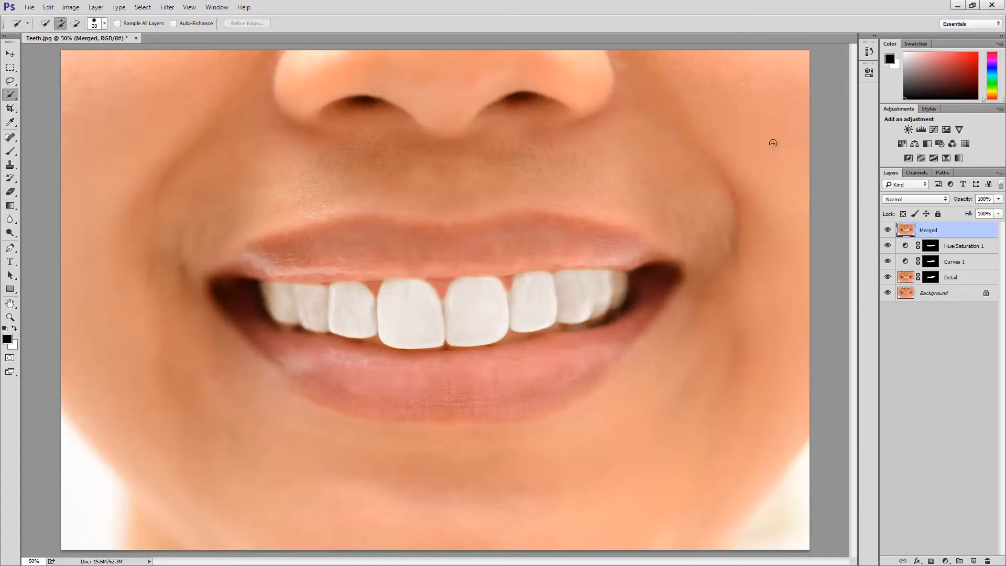
Step: Compare the retouched teeth with the original by repeatedly hiding and showing every layer except Background
alt+click(887, 294)
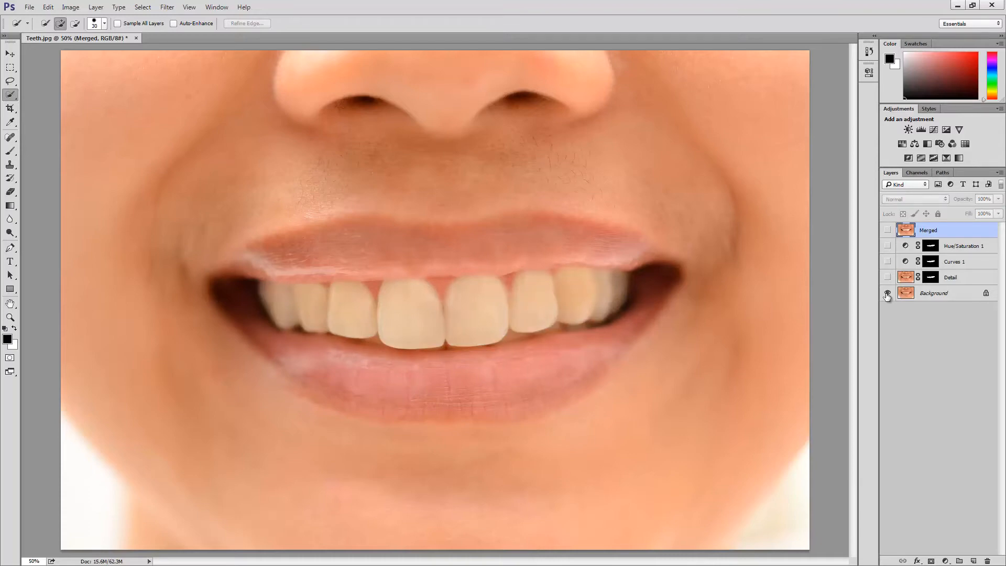
alt+click(887, 294)
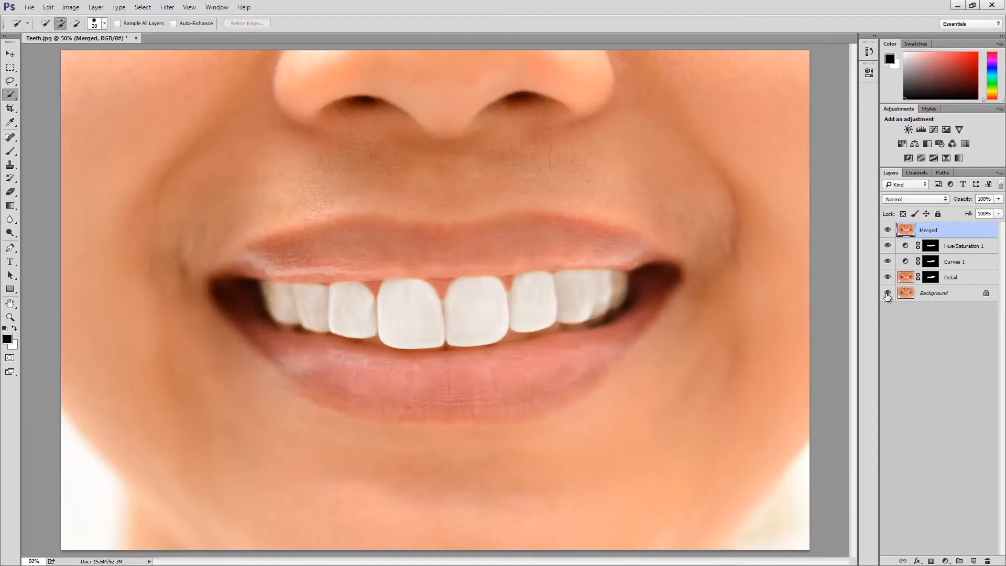
alt+click(887, 293)
alt+click(887, 293)
alt+click(887, 293)
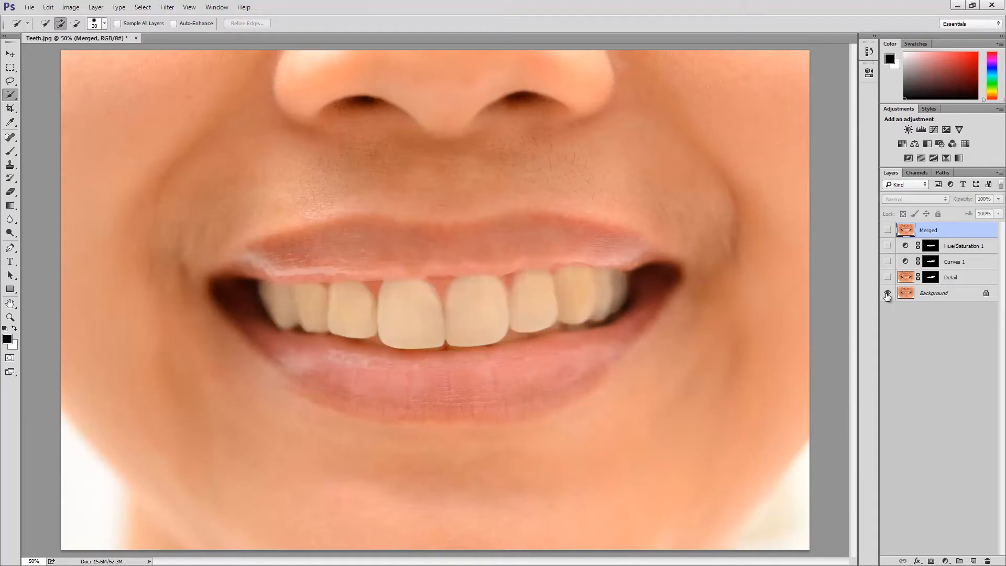
alt+click(887, 293)
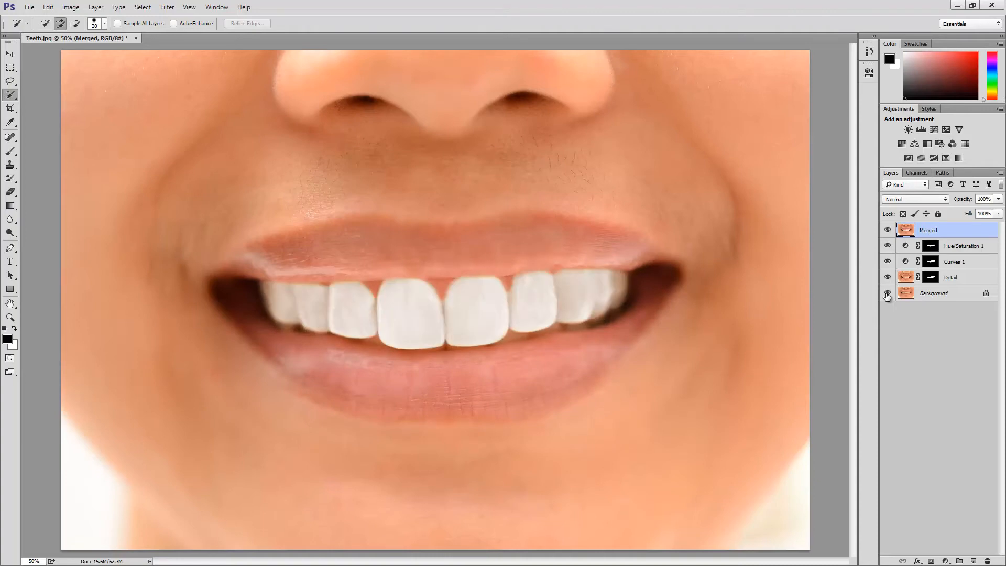